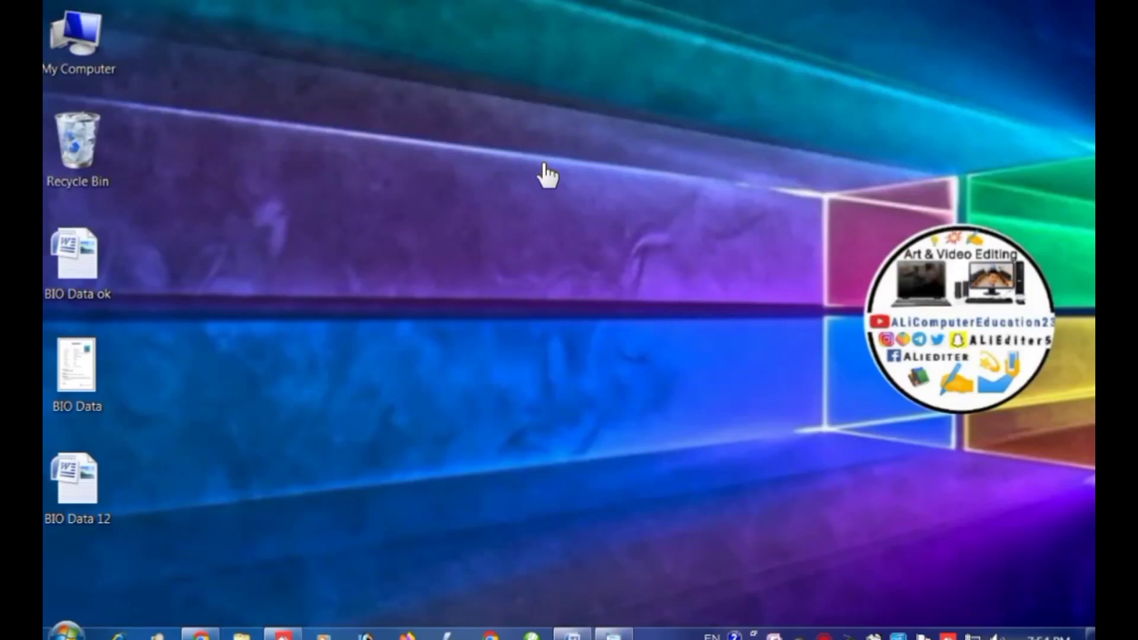
Step: View the finished BIO DATA sample image in Windows Photo Viewer
click(572, 634)
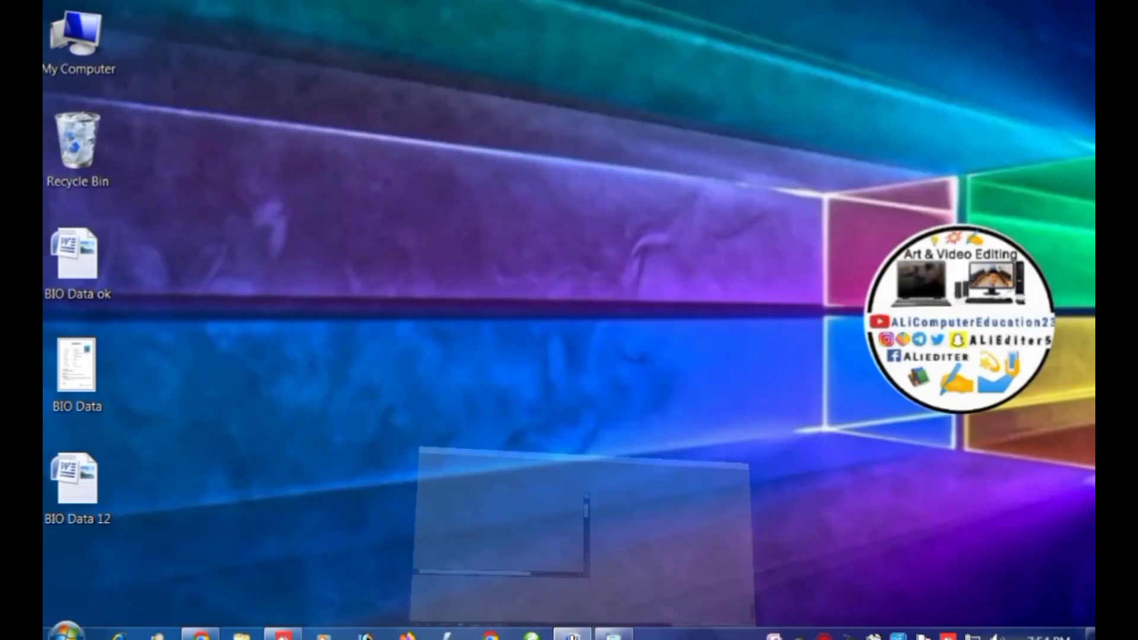
click(609, 563)
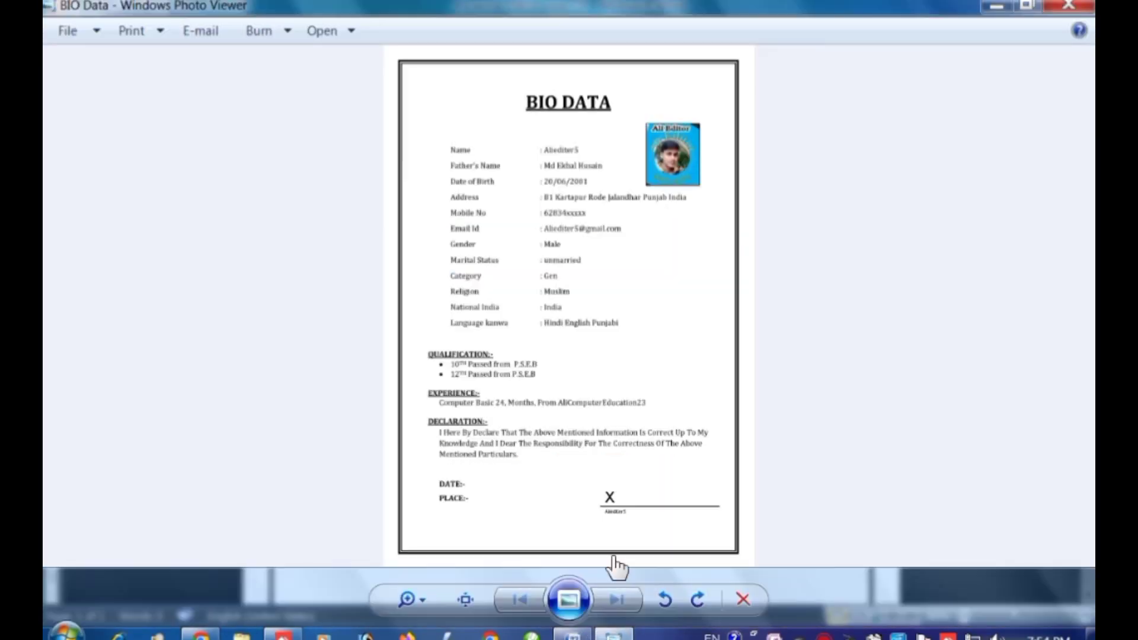
scroll(629, 118, up, 3)
scroll(549, 363, down, 1)
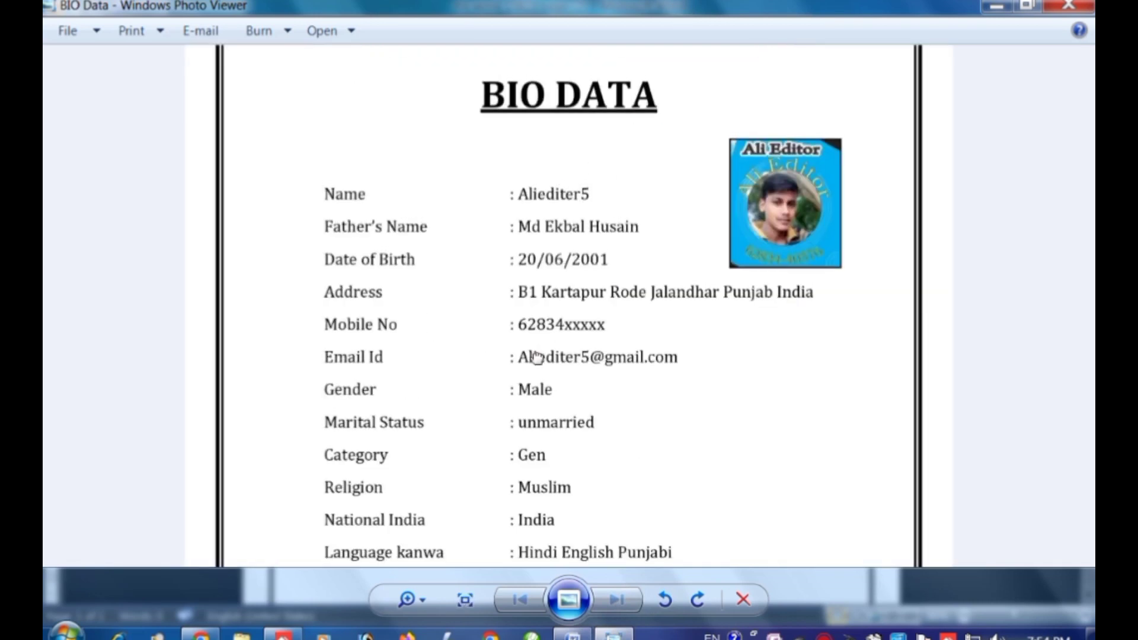
scroll(549, 362, down, 1)
scroll(532, 340, down, 2)
scroll(613, 210, up, 1)
scroll(614, 205, down, 1)
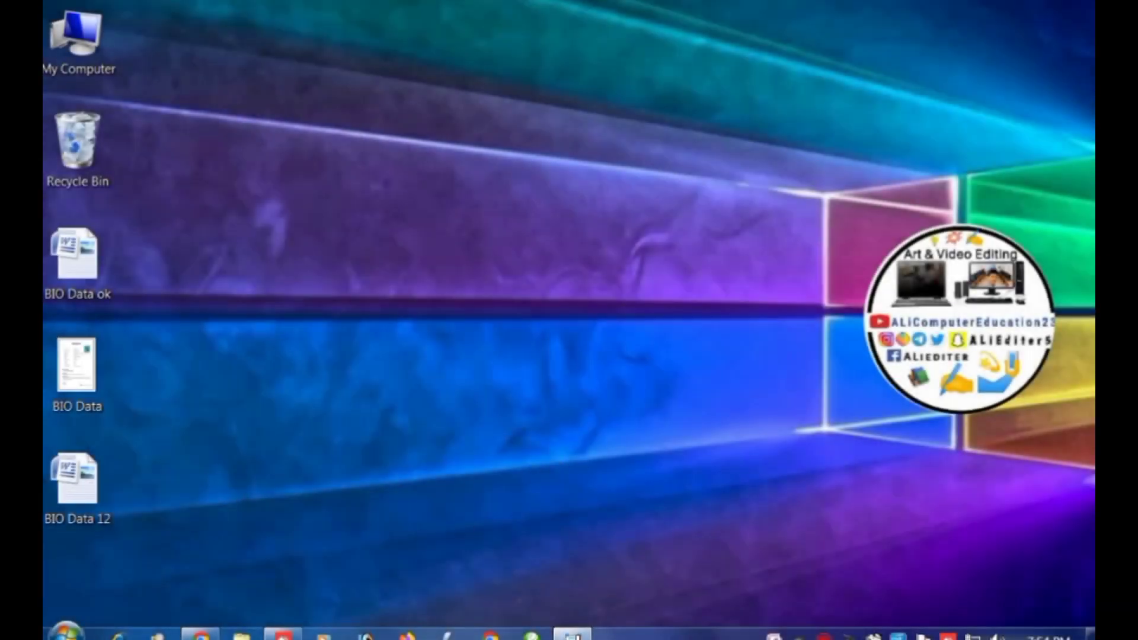
Step: Show the sample page full-screen as a slideshow, then exit it with Esc
click(570, 635)
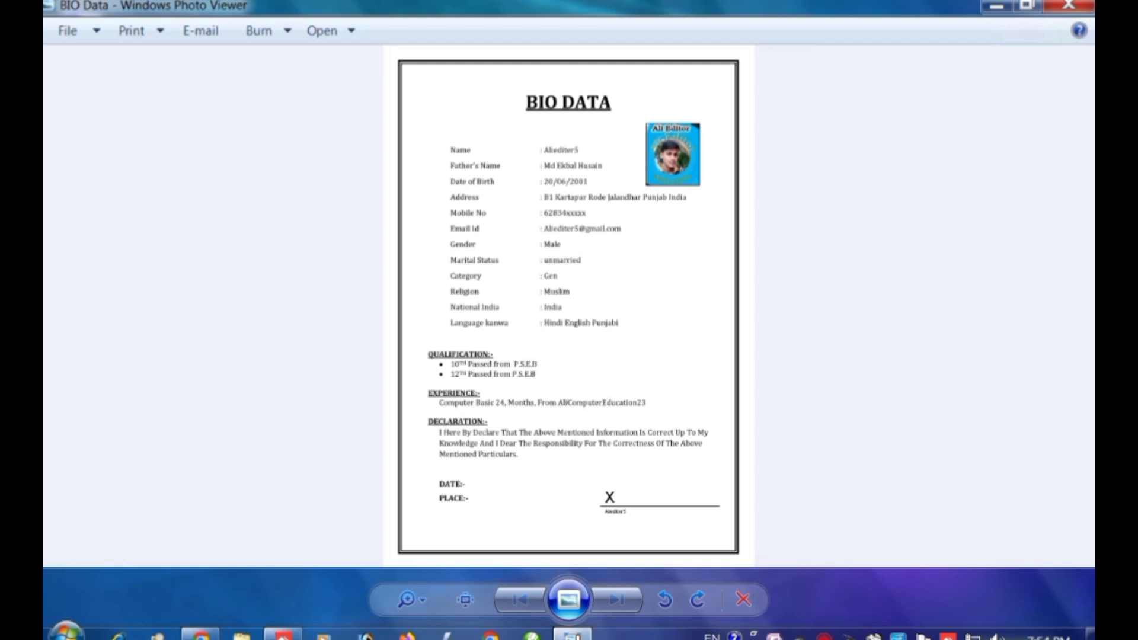
click(569, 600)
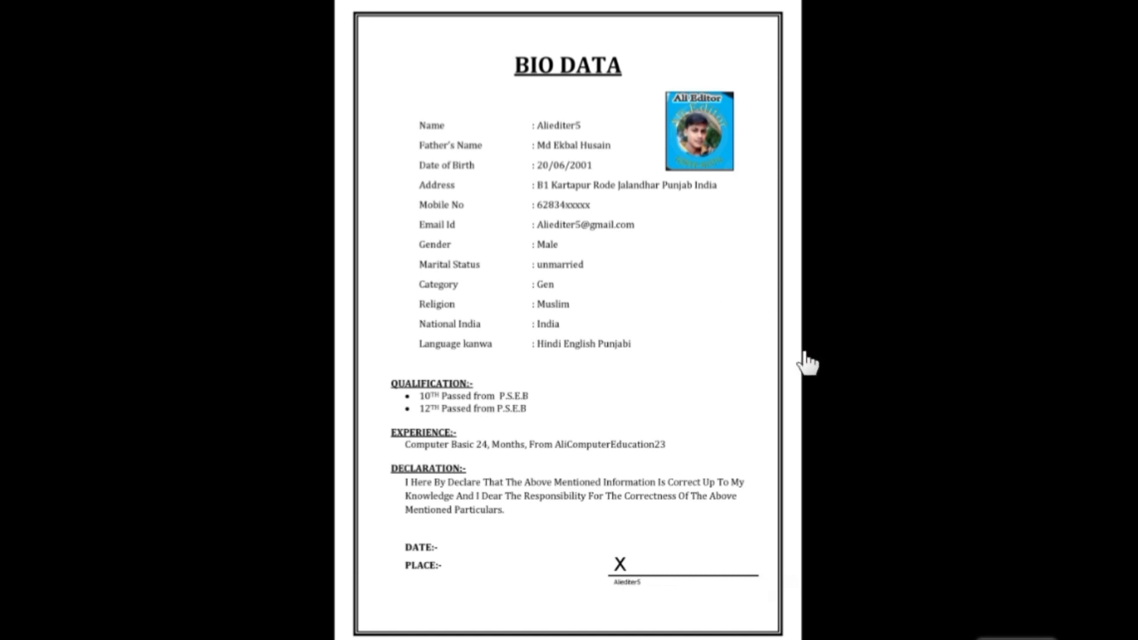
key(Escape)
double_click(89, 495)
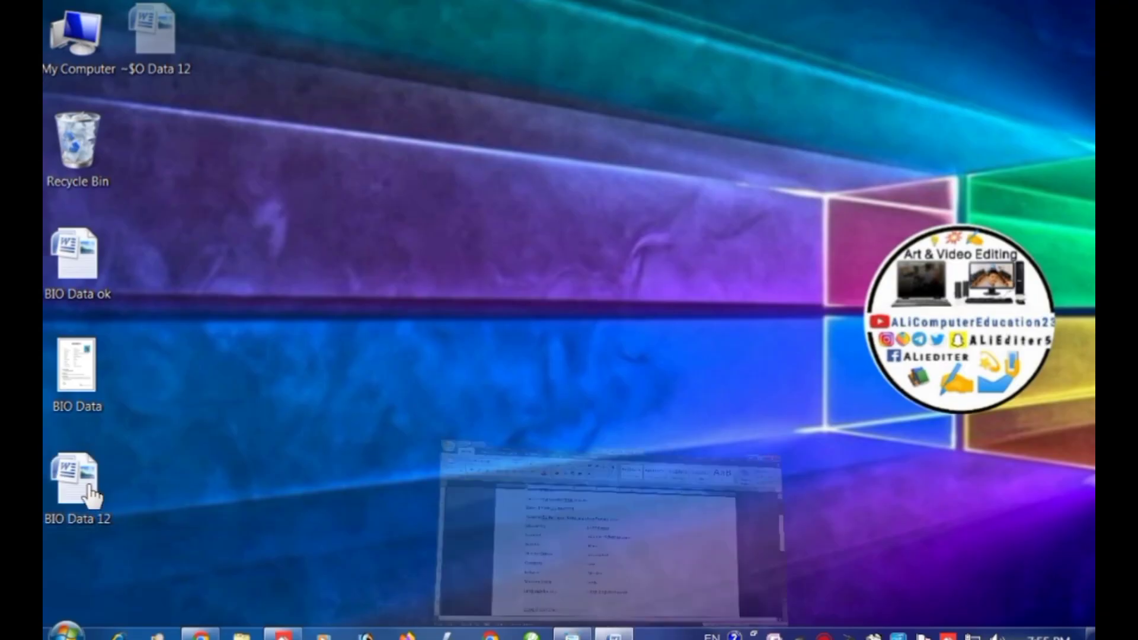
scroll(388, 424, up, 2)
scroll(389, 424, down, 1)
scroll(388, 424, down, 2)
scroll(391, 426, down, 1)
scroll(391, 426, up, 2)
scroll(391, 426, down, 2)
scroll(391, 426, down, 2)
scroll(391, 426, up, 2)
scroll(391, 427, up, 3)
scroll(392, 427, down, 3)
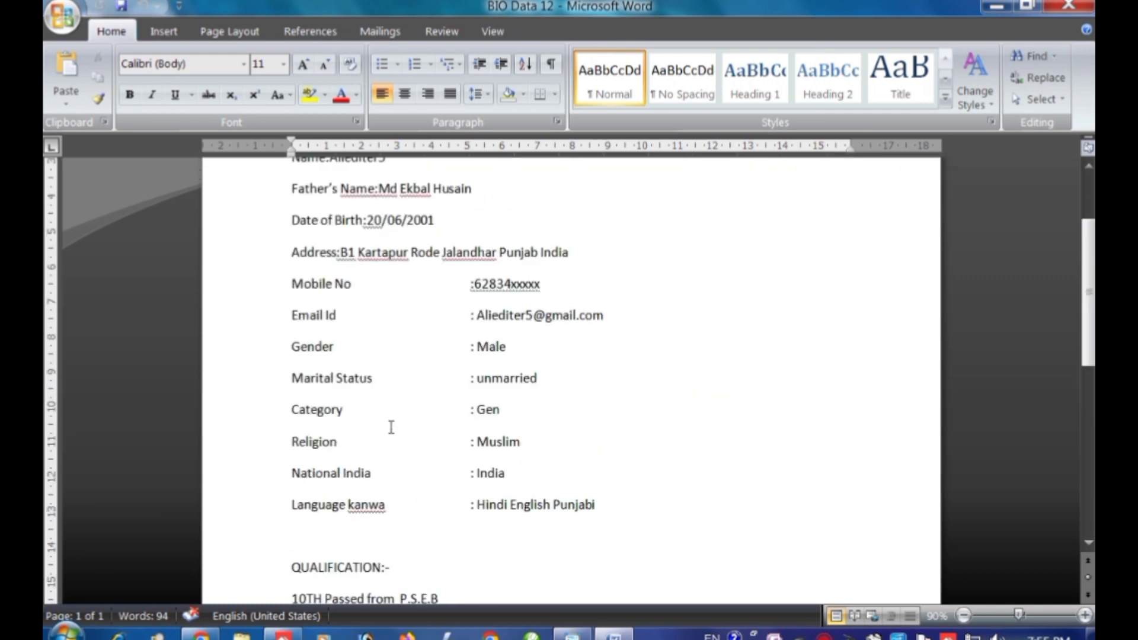
scroll(392, 426, down, 2)
scroll(391, 427, down, 1)
scroll(391, 426, up, 3)
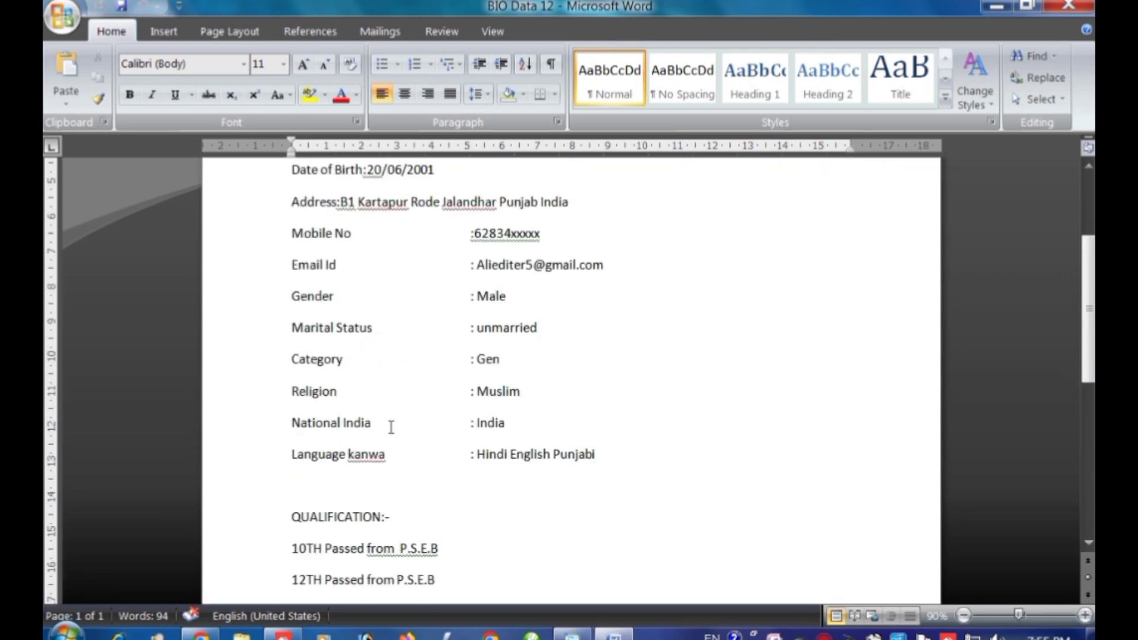
scroll(391, 427, up, 2)
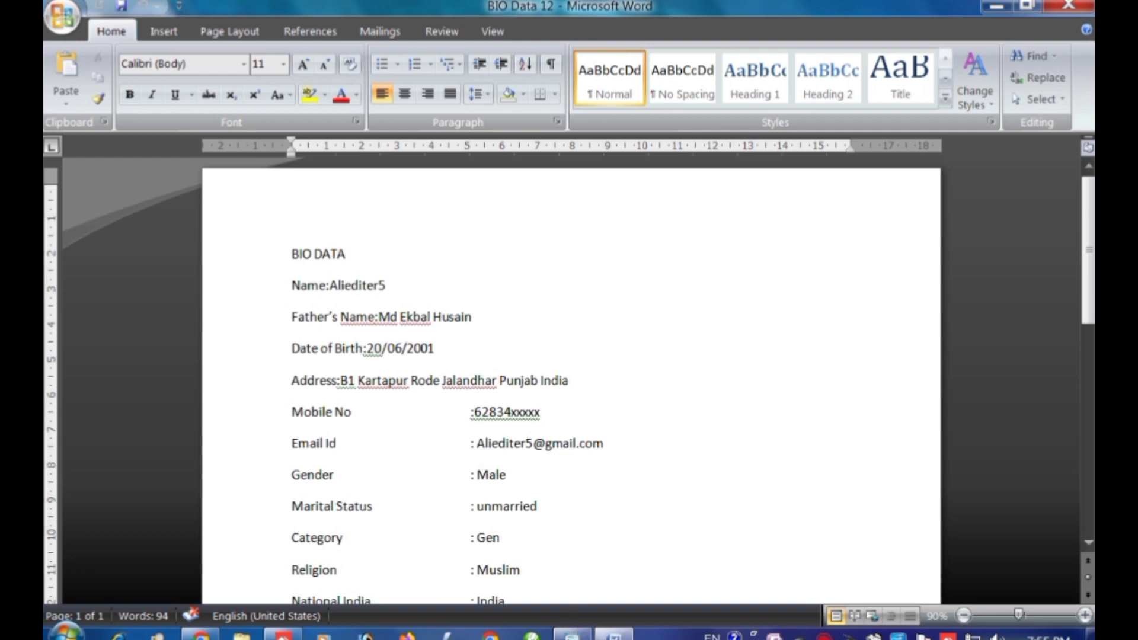
scroll(622, 140, up, 4)
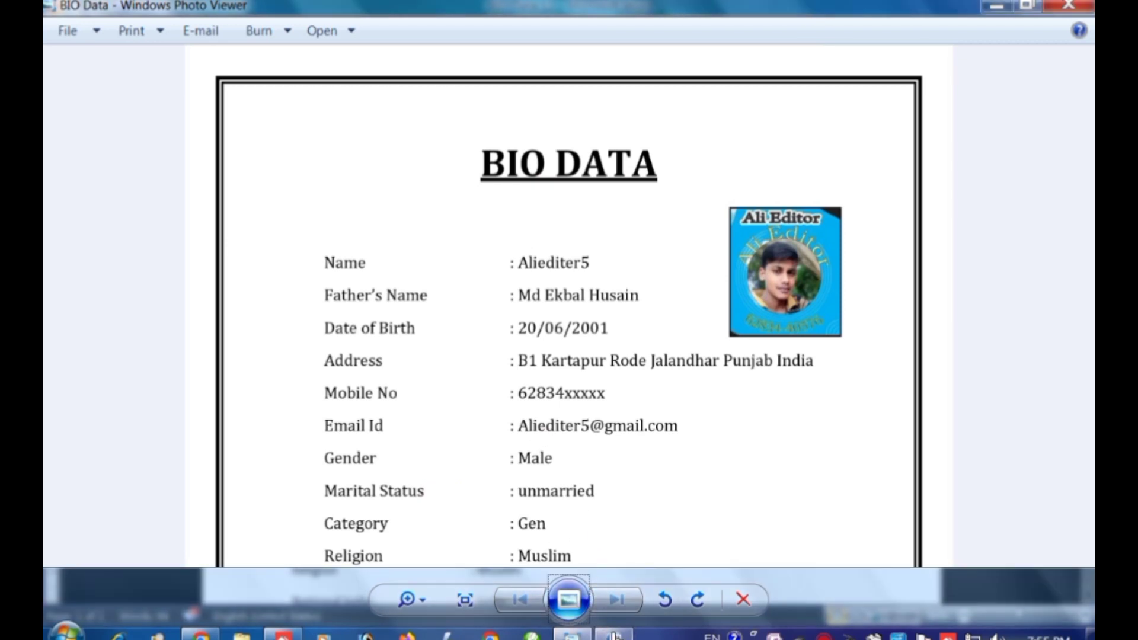
click(613, 635)
Step: Make the BIO DATA title centred, 26 pt, bold and underlined
drag(365, 261, 327, 175)
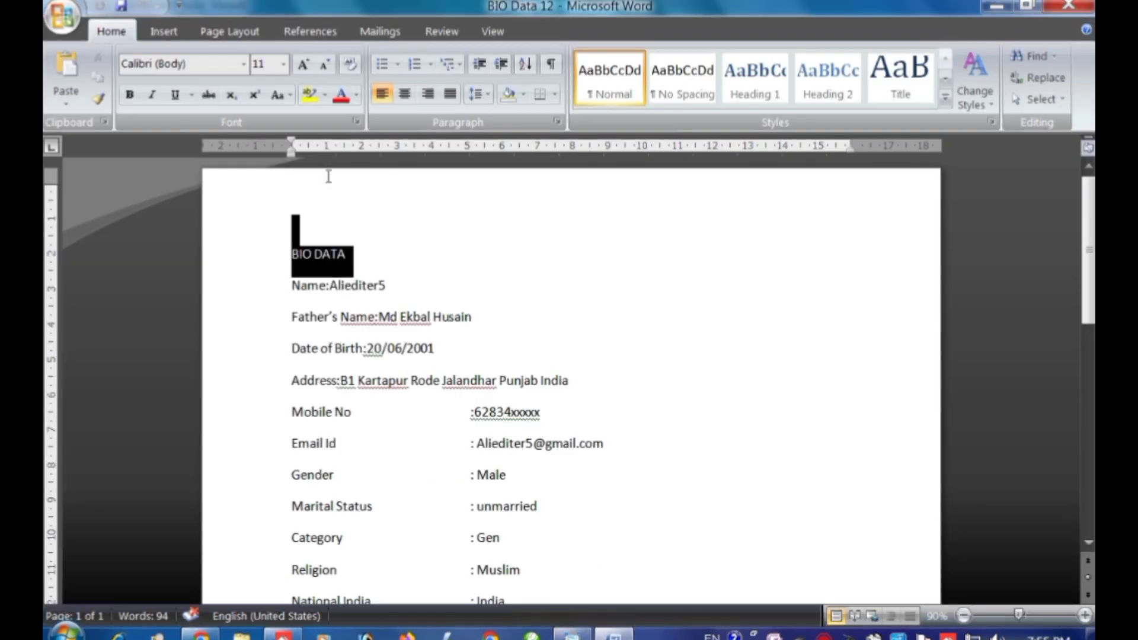
click(404, 95)
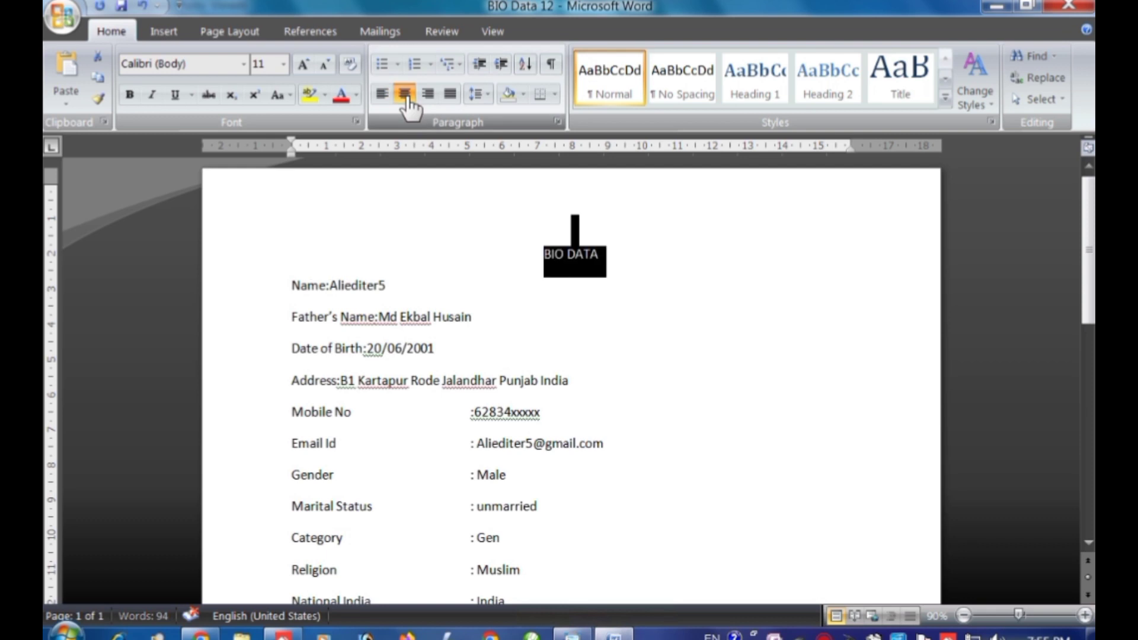
click(283, 64)
click(261, 279)
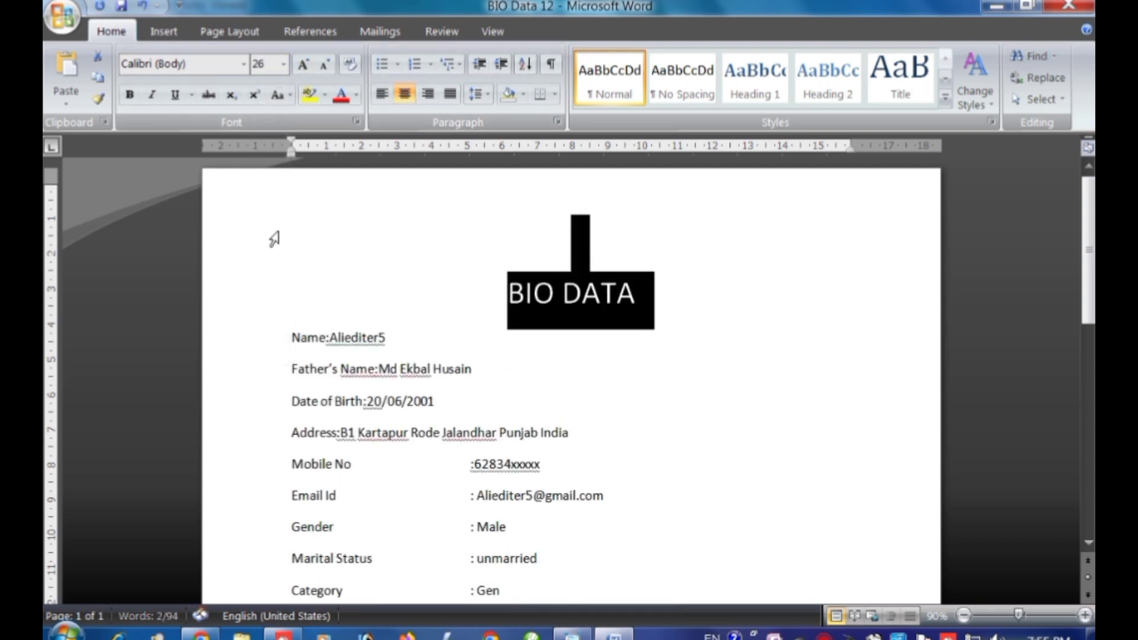
click(129, 95)
click(174, 95)
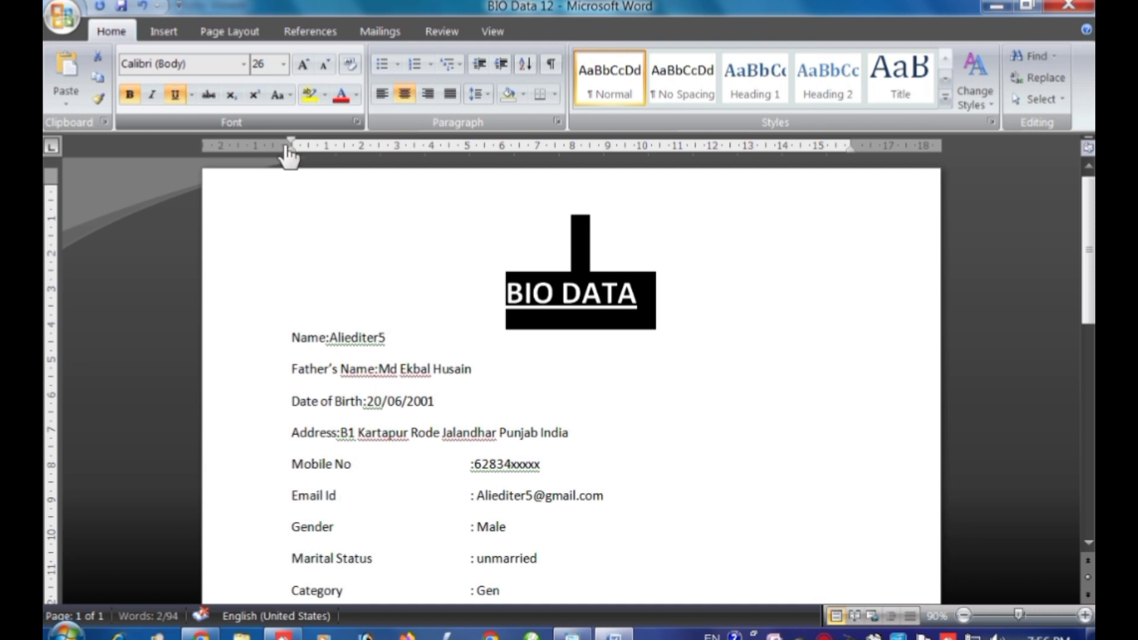
click(747, 361)
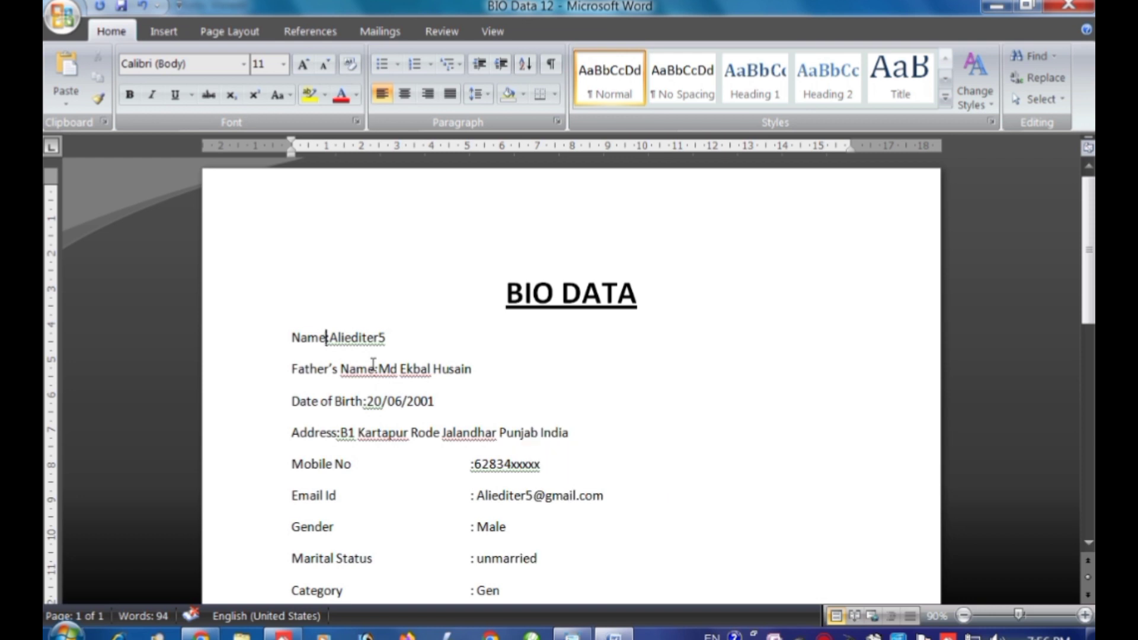
Step: Insert tabs so the Name, Father's Name and Date of Birth values align with the rest
key(Tab)
key(Tab)
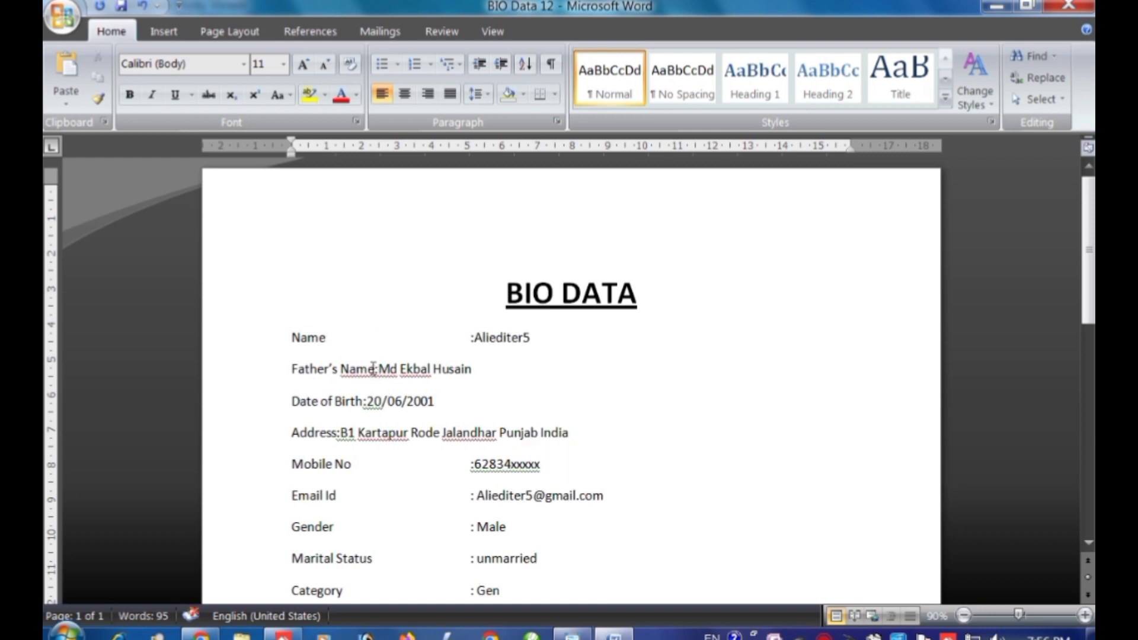
key(Tab)
key(Tab)
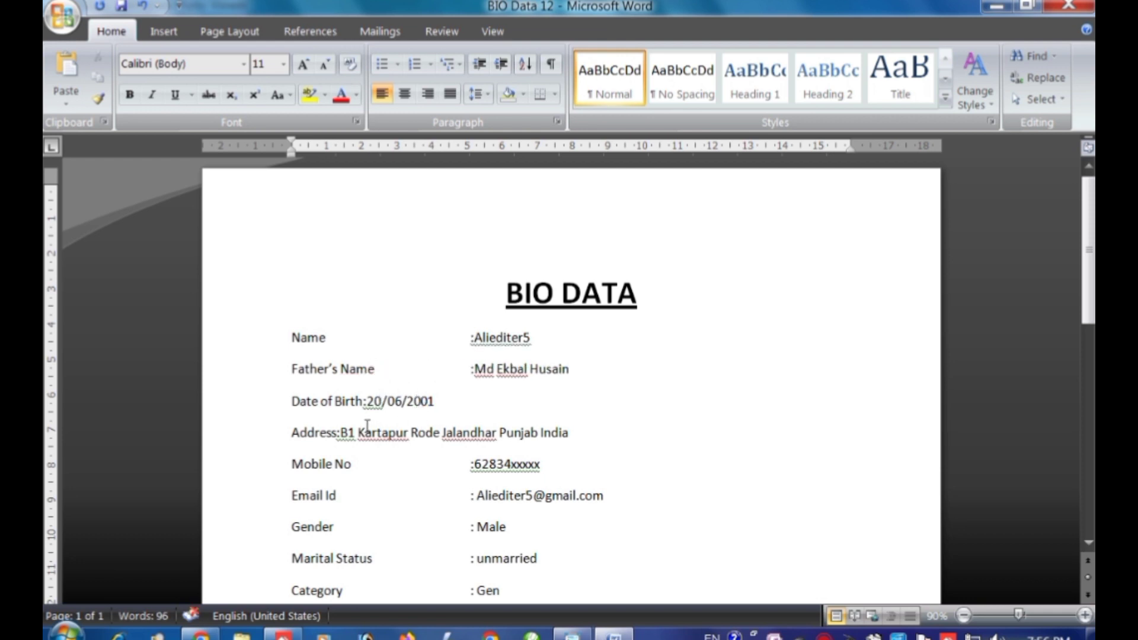
key(Tab)
key(Tab)
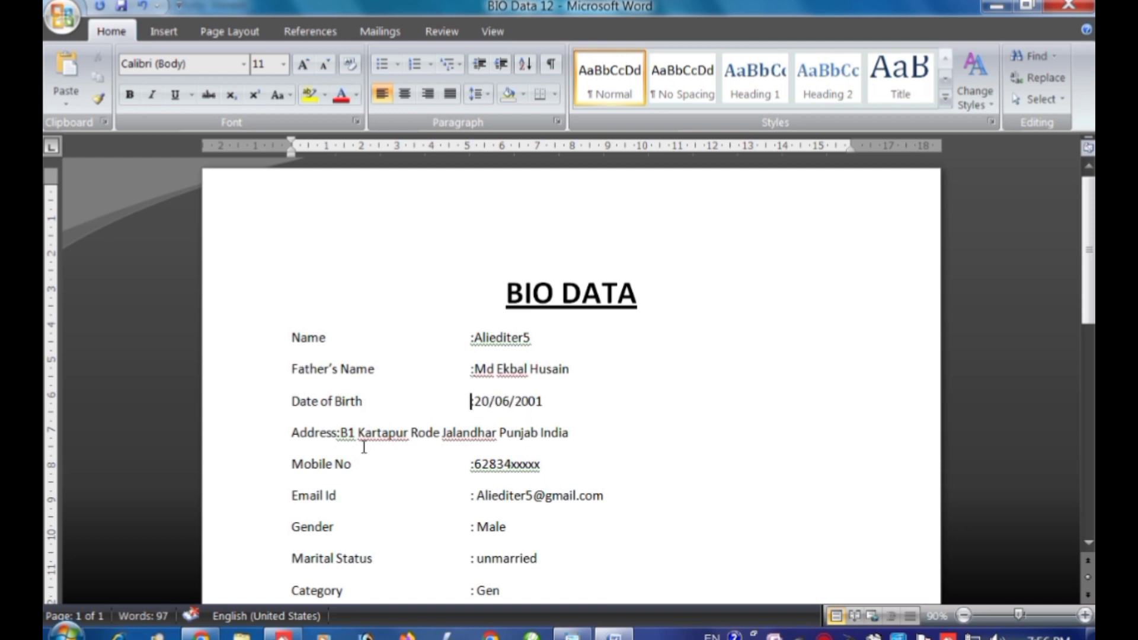
key(Tab)
key(Tab)
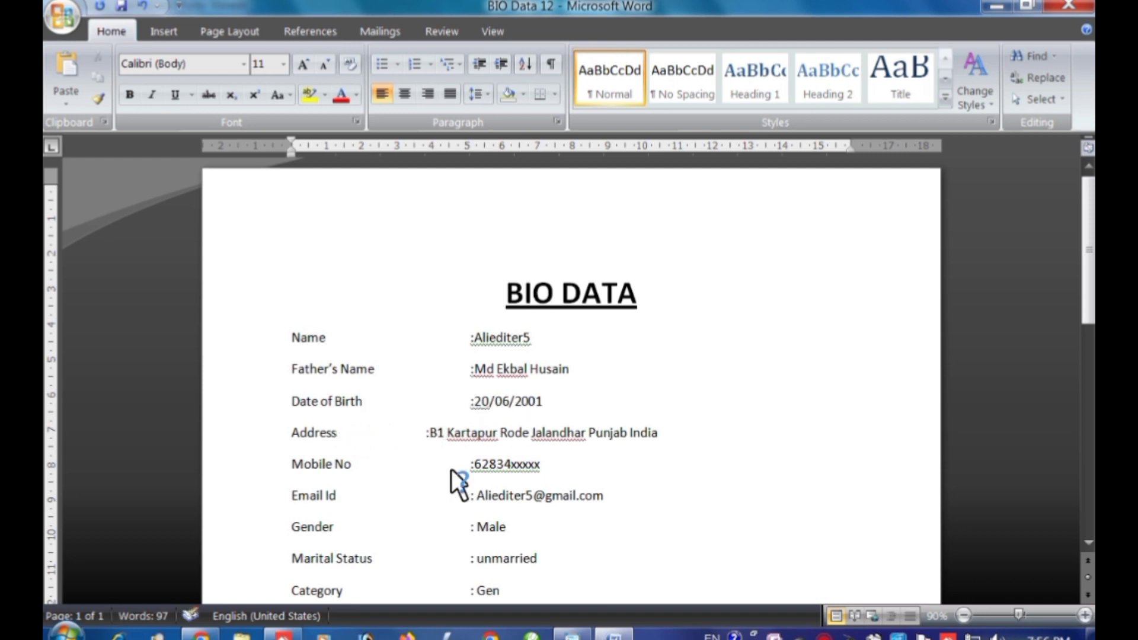
scroll(485, 479, down, 3)
scroll(486, 478, down, 2)
scroll(511, 397, down, 3)
scroll(506, 431, up, 3)
scroll(506, 431, up, 2)
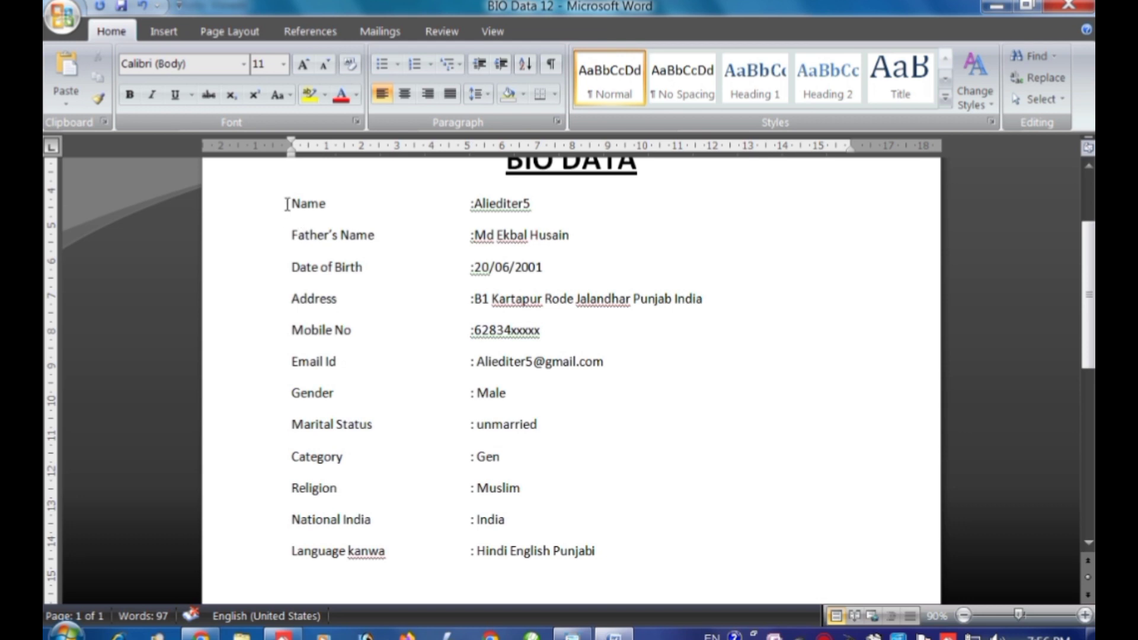
Step: Apply Capitalize Each Word to the details from Name through Language Kanwa
drag(286, 204, 403, 562)
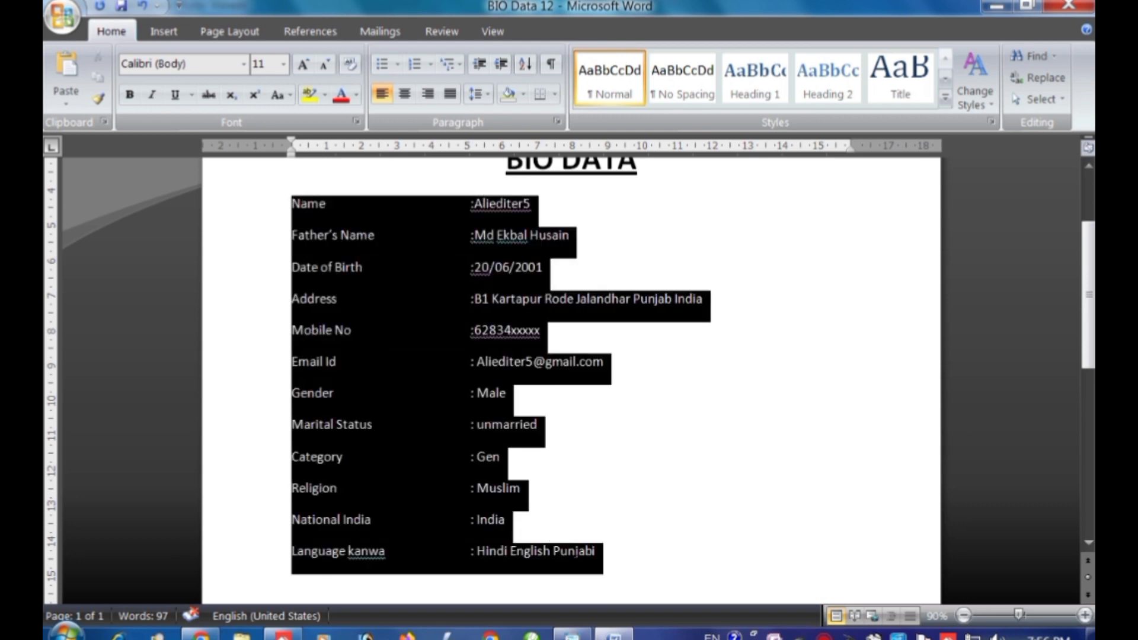
click(276, 95)
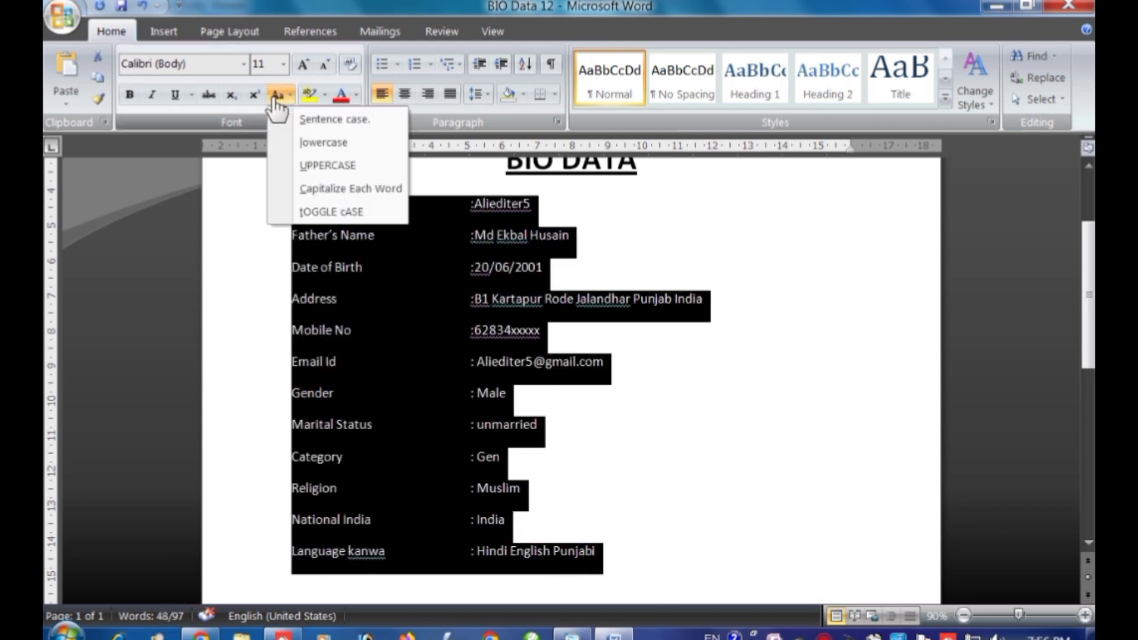
click(343, 188)
click(602, 330)
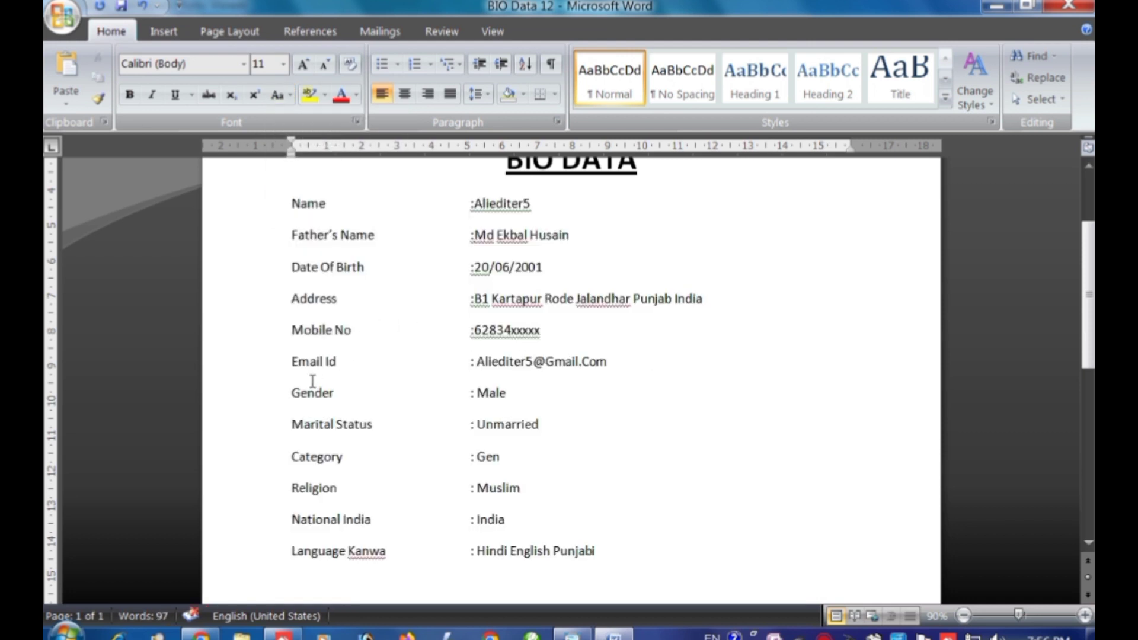
scroll(582, 364, down, 3)
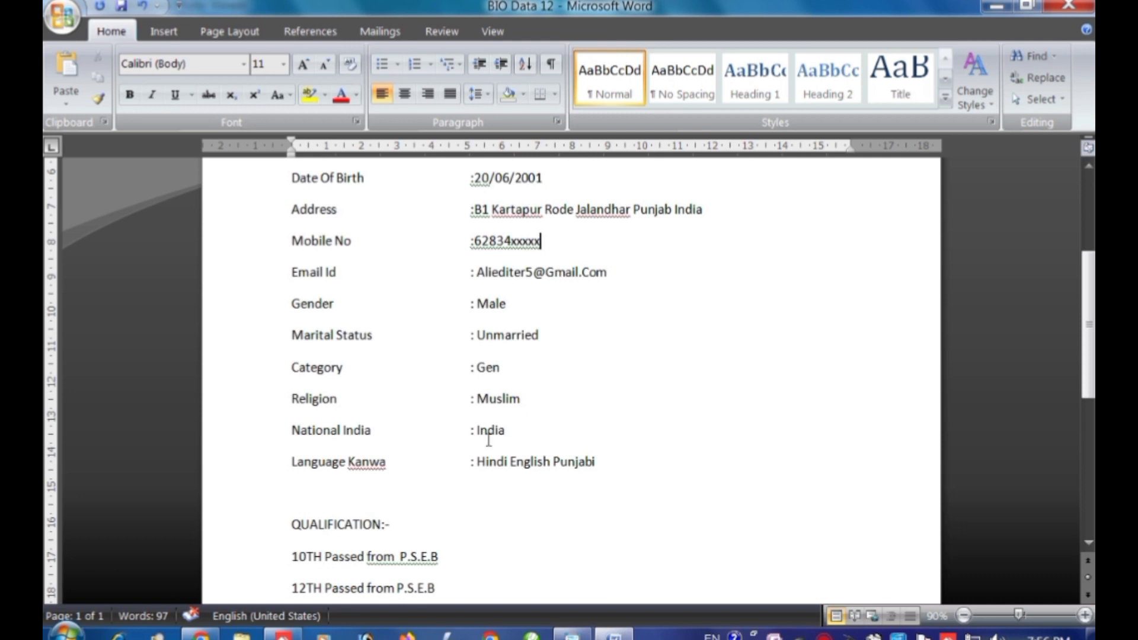
scroll(497, 427, up, 3)
scroll(432, 415, up, 2)
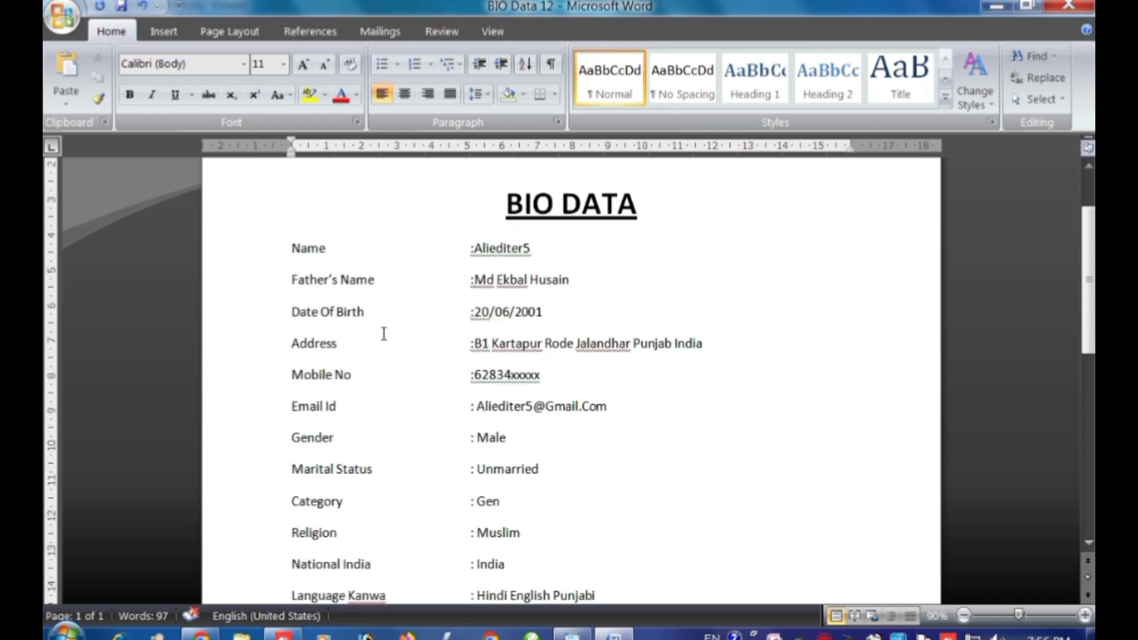
Step: Indent the personal details list further from the left margin using the ruler
mouse_move(295, 234)
mouse_down()
mouse_move(583, 570)
mouse_move(630, 524)
mouse_up()
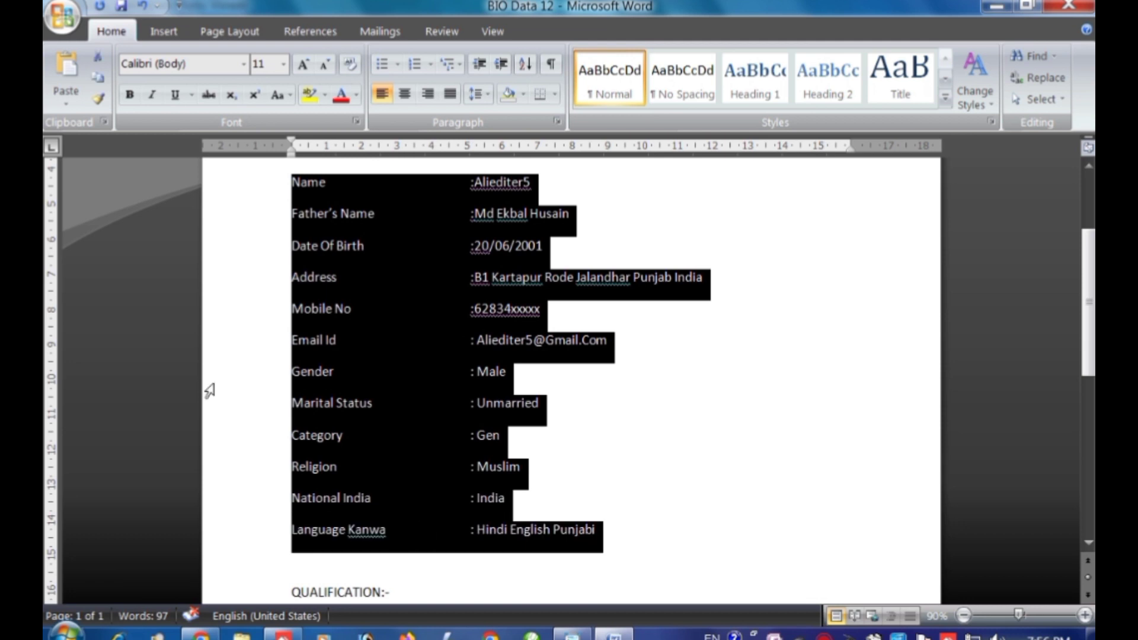
drag(291, 155, 330, 157)
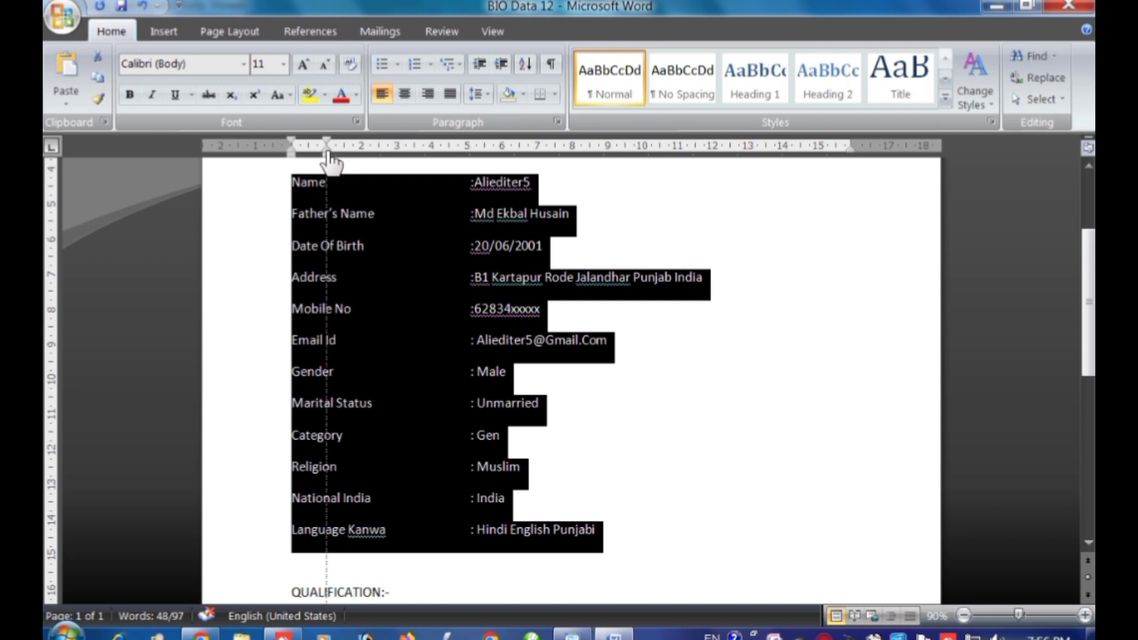
click(266, 308)
Step: Tab the Category and Language values into line with the other values
scroll(393, 338, down, 2)
click(595, 443)
scroll(595, 443, up, 3)
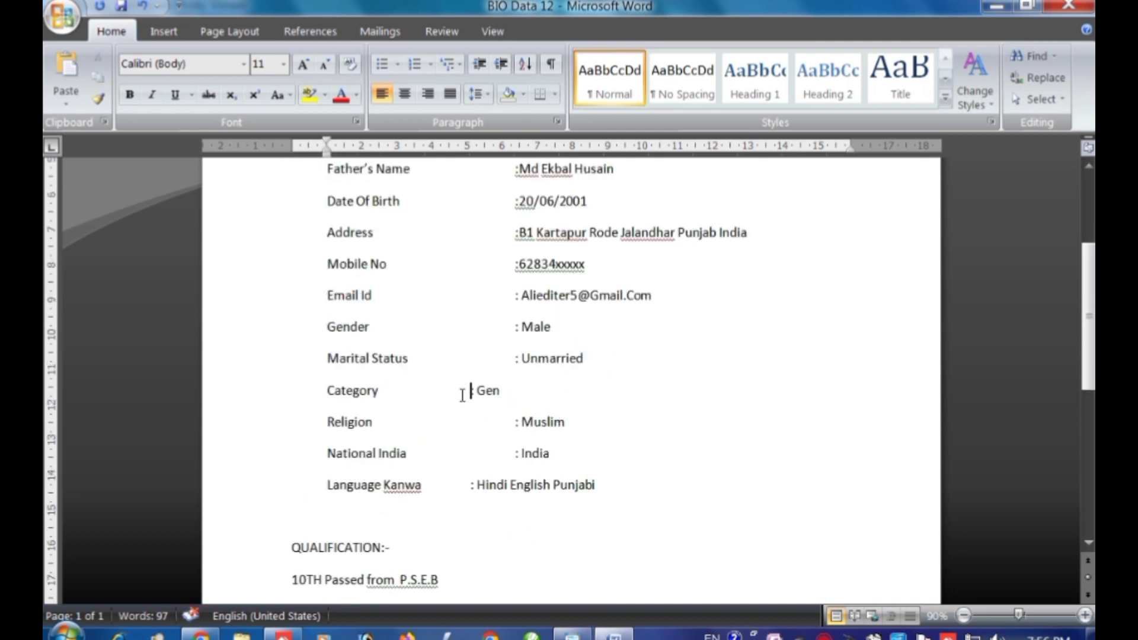
key(Tab)
scroll(536, 443, up, 5)
scroll(527, 443, down, 6)
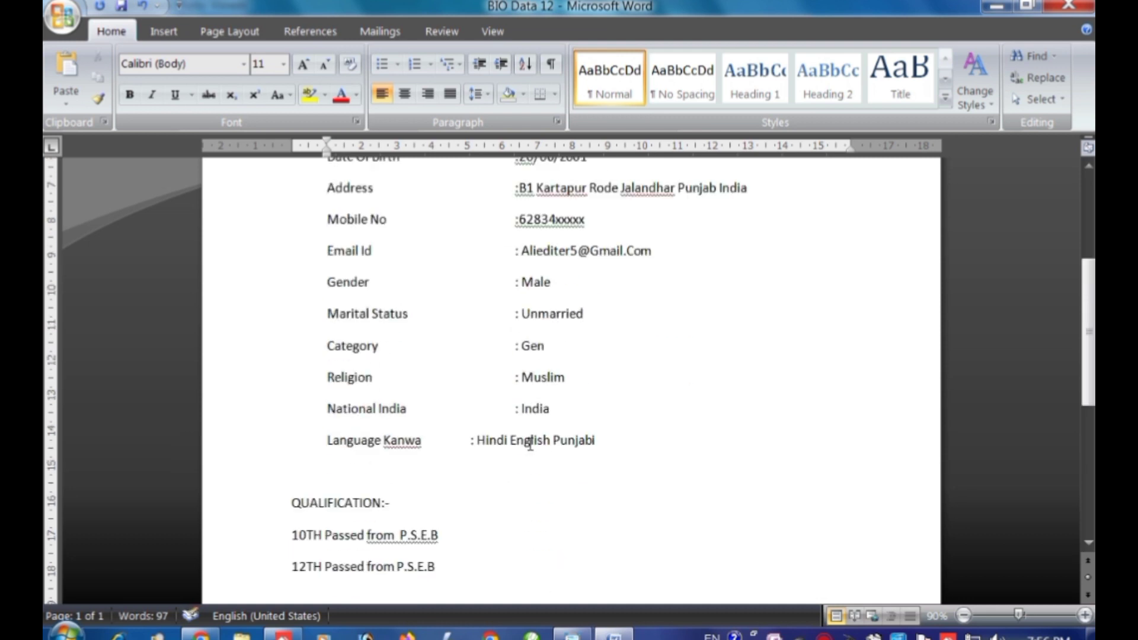
click(473, 444)
key(Tab)
scroll(592, 456, up, 6)
scroll(569, 361, down, 2)
scroll(559, 373, up, 3)
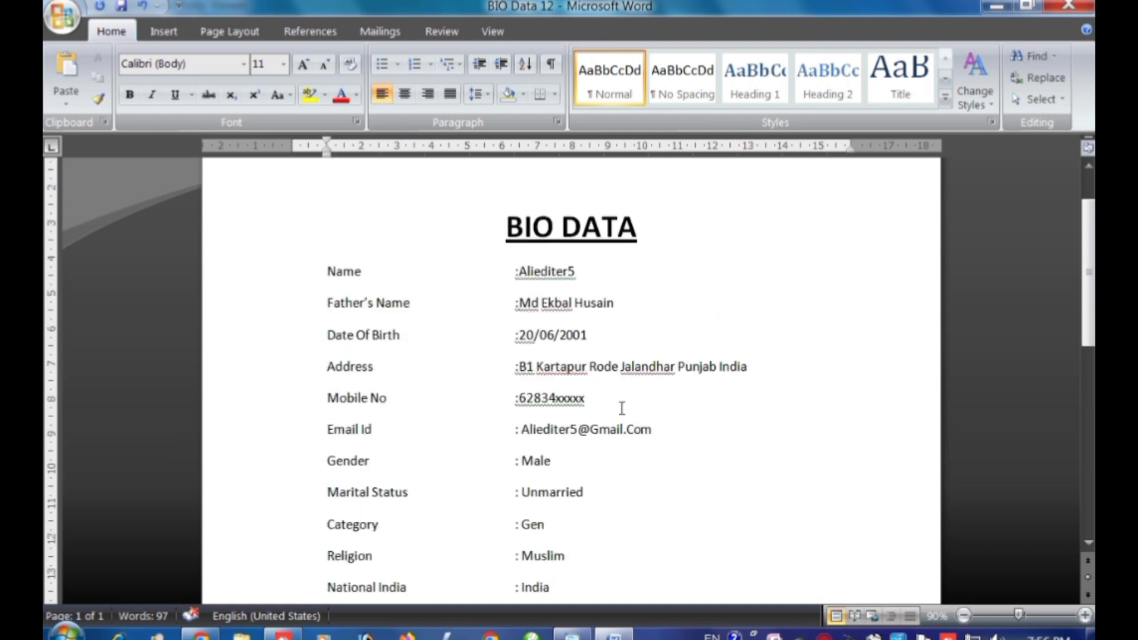
Step: Add an empty line below the BIO DATA title
click(657, 235)
key(Return)
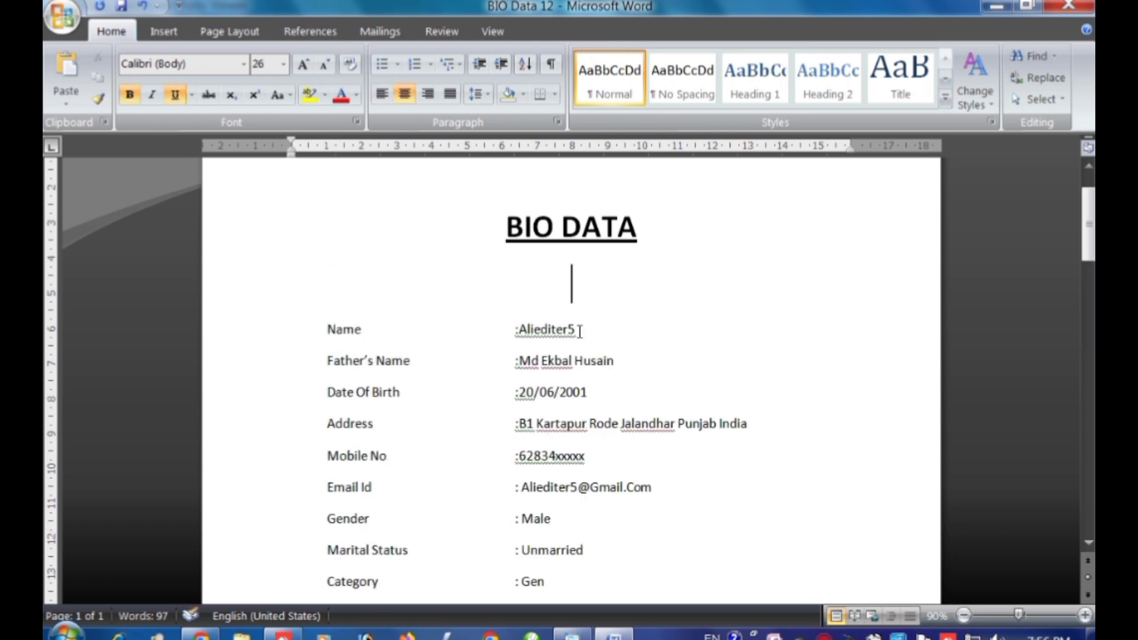
scroll(575, 349, down, 3)
scroll(545, 356, down, 3)
scroll(542, 368, up, 1)
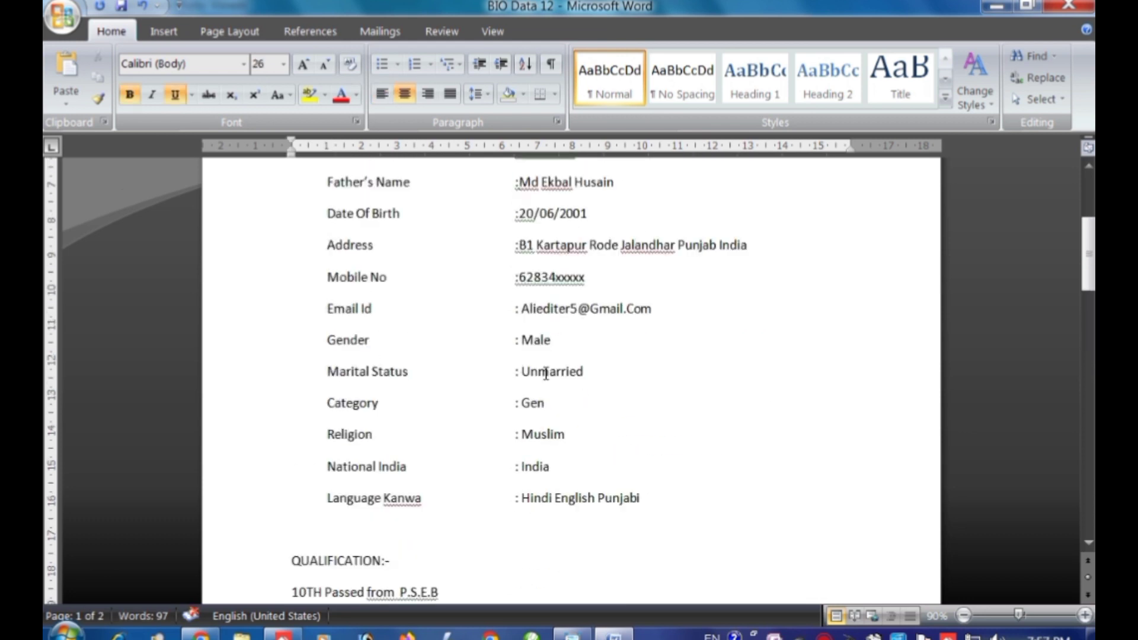
Step: Reduce the line spacing of the details from Father's Name to Language
drag(667, 531, 279, 198)
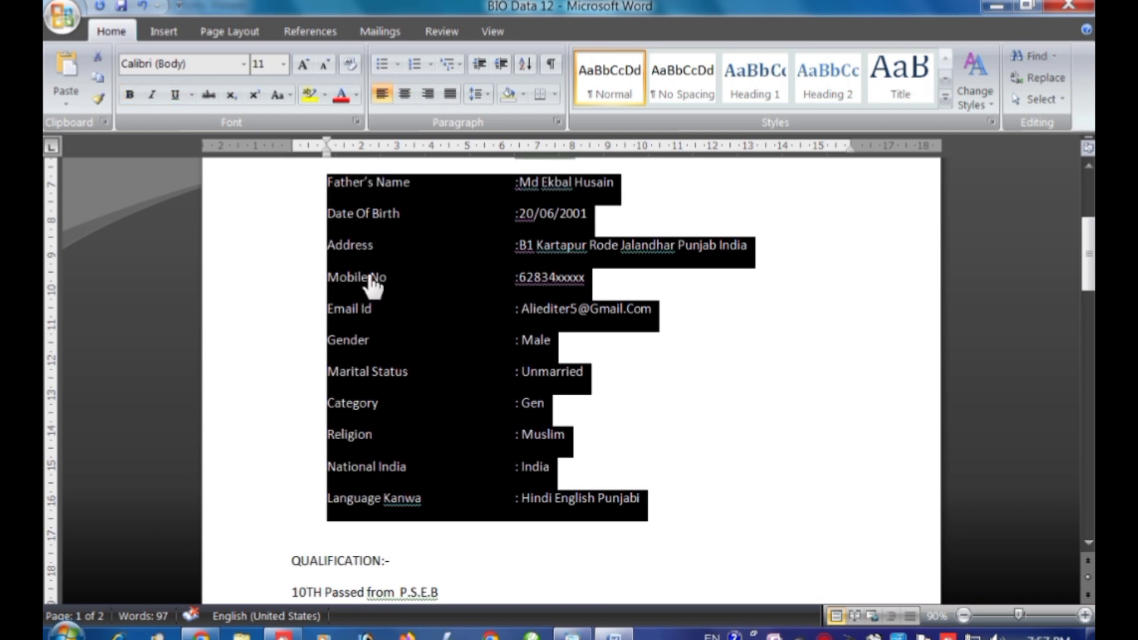
click(474, 95)
click(480, 121)
click(635, 396)
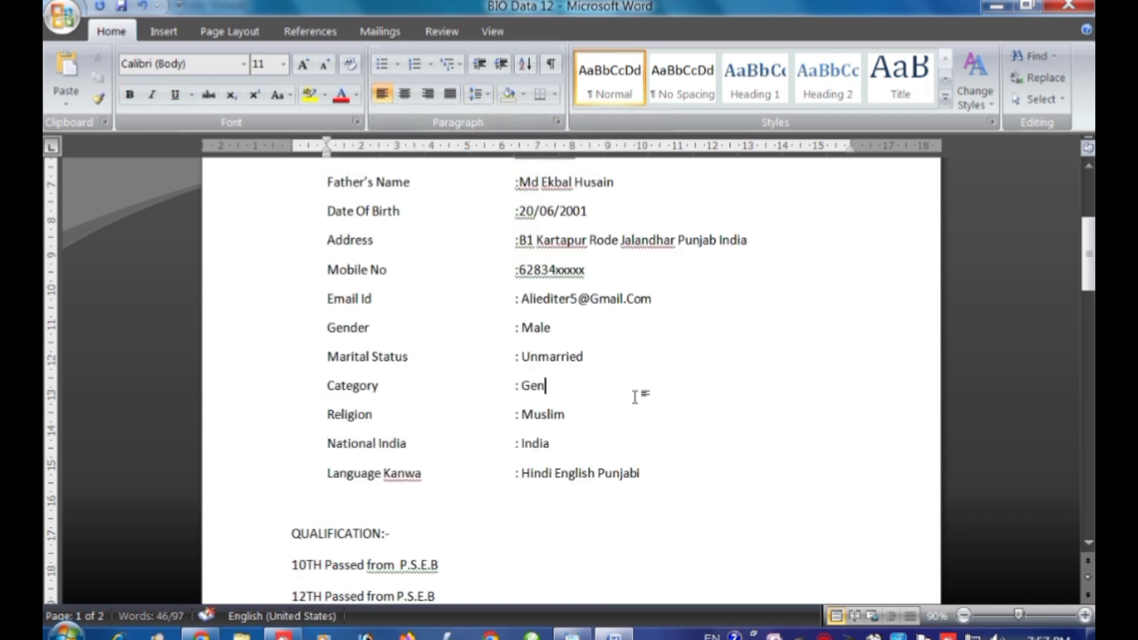
scroll(637, 397, up, 3)
scroll(516, 337, down, 2)
scroll(515, 338, up, 1)
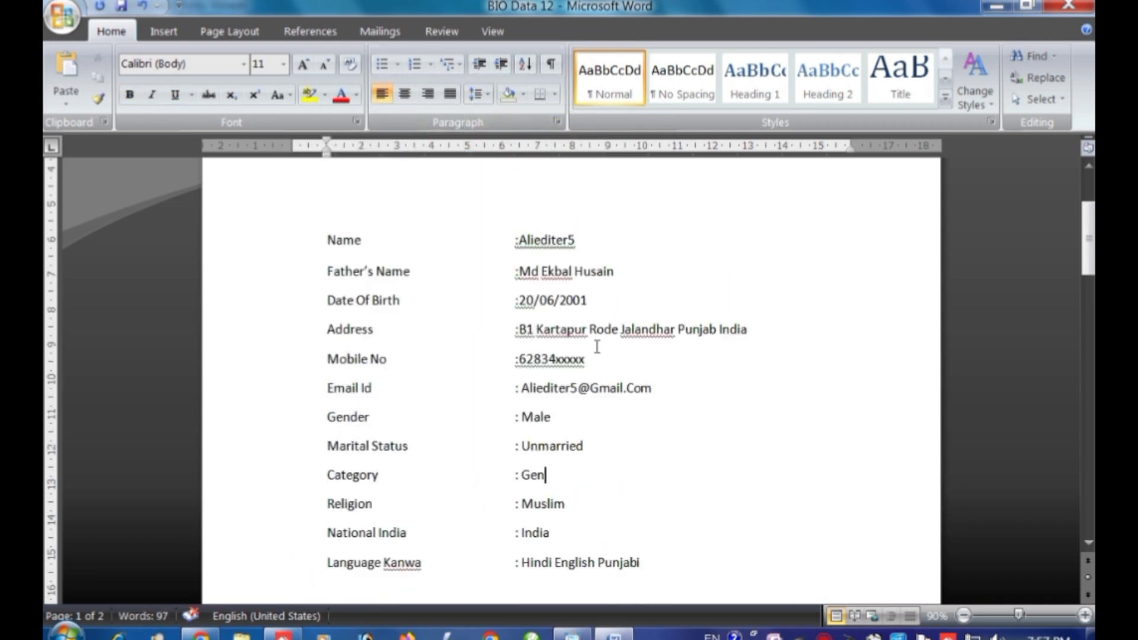
scroll(574, 365, down, 1)
scroll(337, 355, down, 5)
Step: Grow the QUALIFICATION:- heading to 16 pt
drag(289, 361, 456, 355)
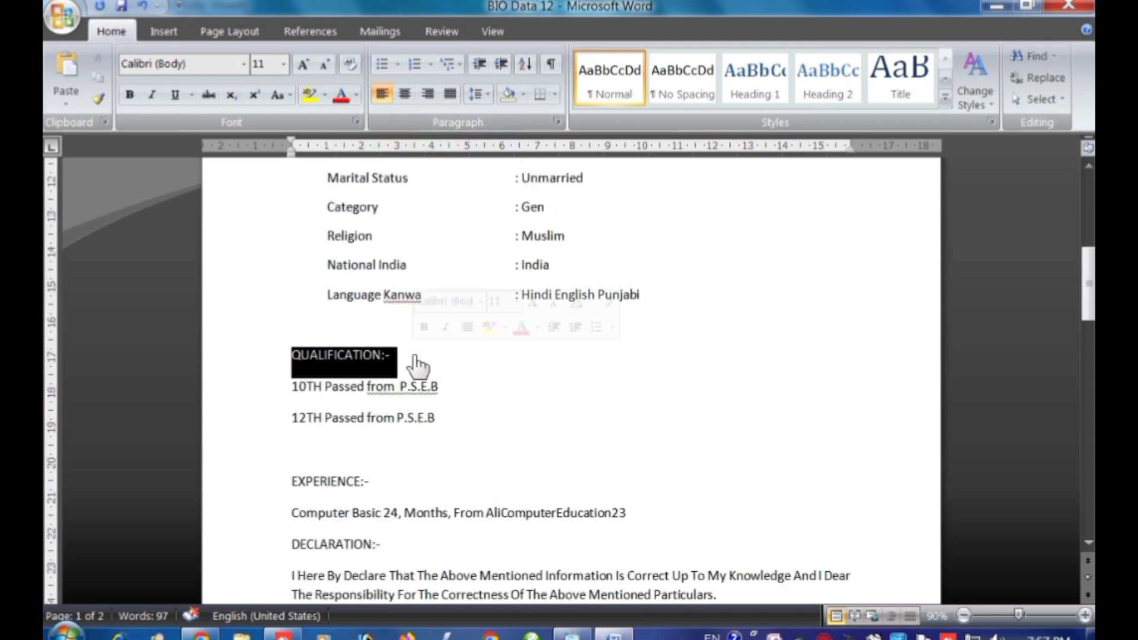
click(303, 65)
click(304, 65)
click(304, 65)
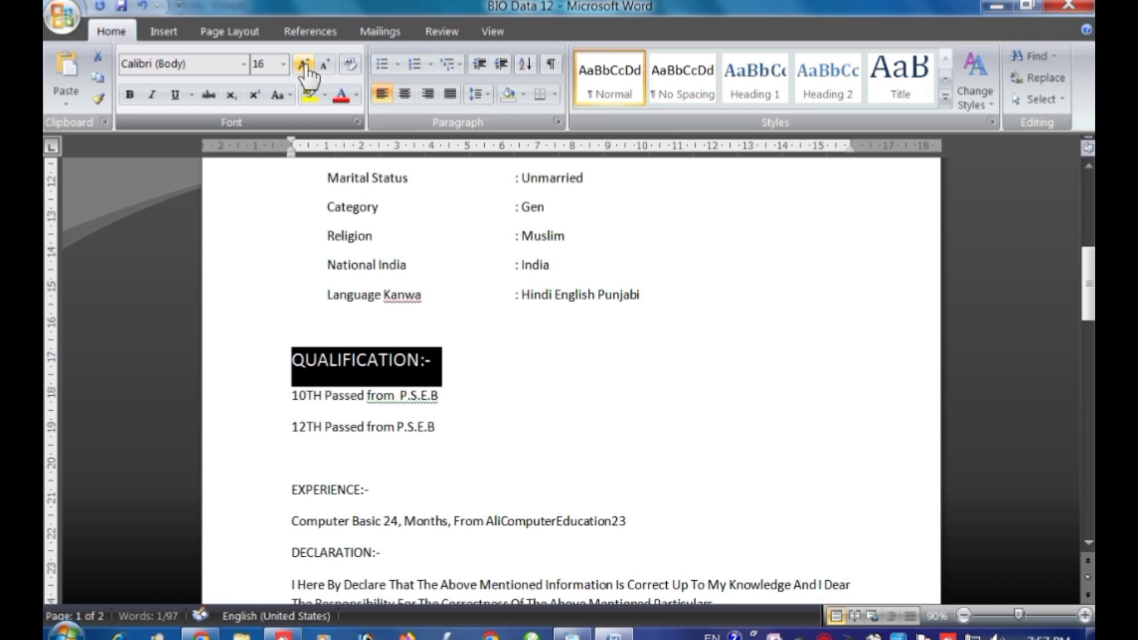
Step: Bold the QUALIFICATION heading and remove the spacing between the two passed-exam lines
click(129, 94)
click(488, 357)
drag(461, 438, 292, 392)
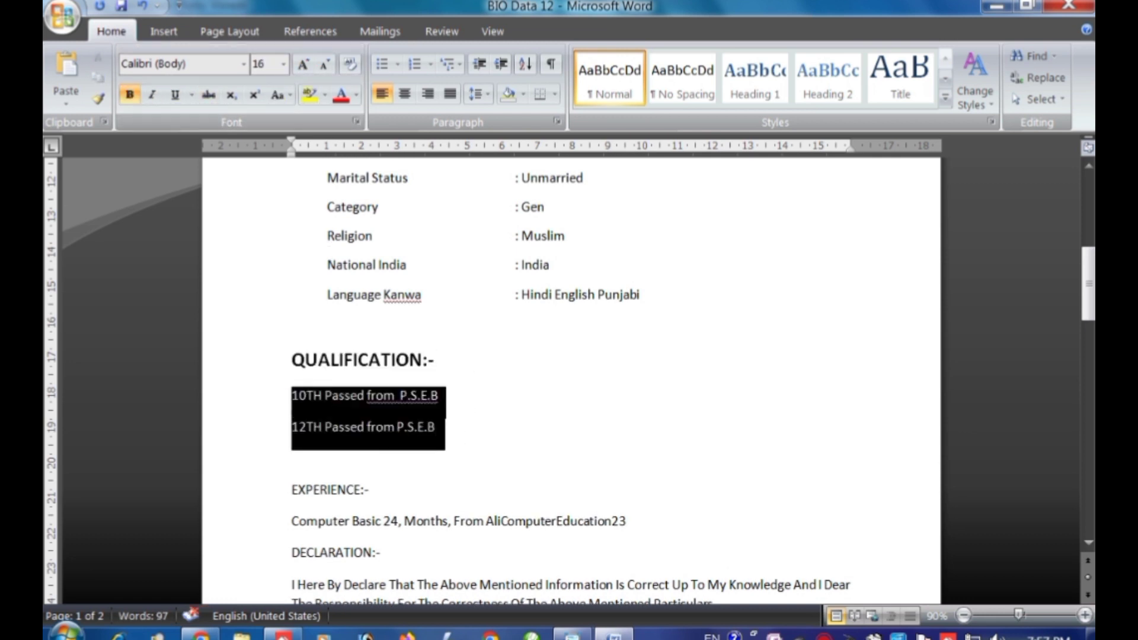
click(477, 95)
click(502, 116)
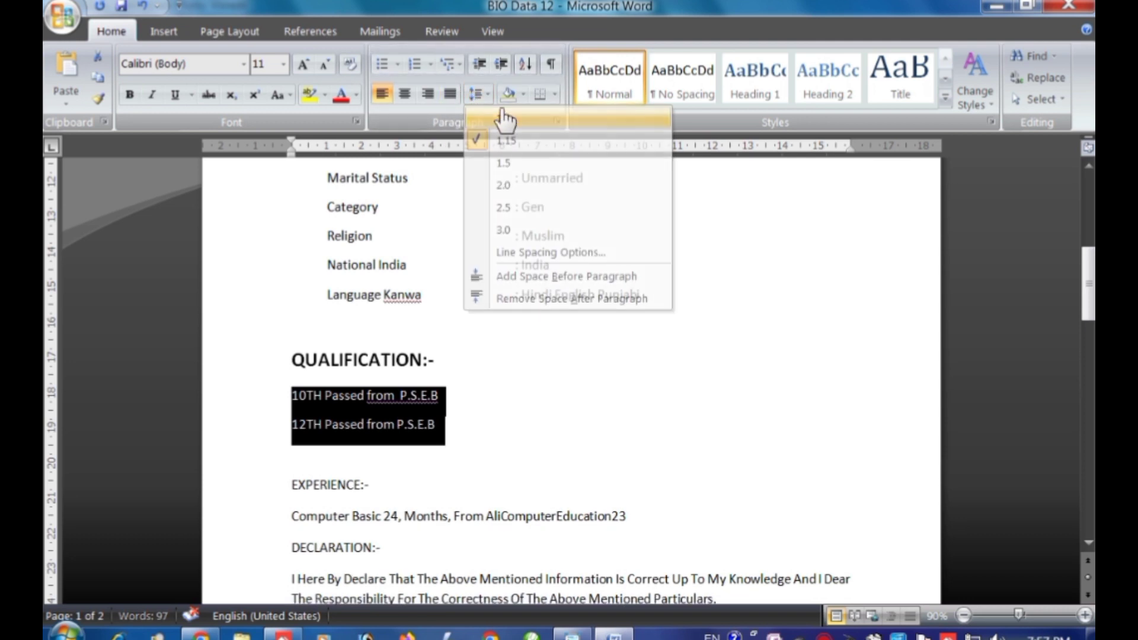
click(477, 96)
click(478, 298)
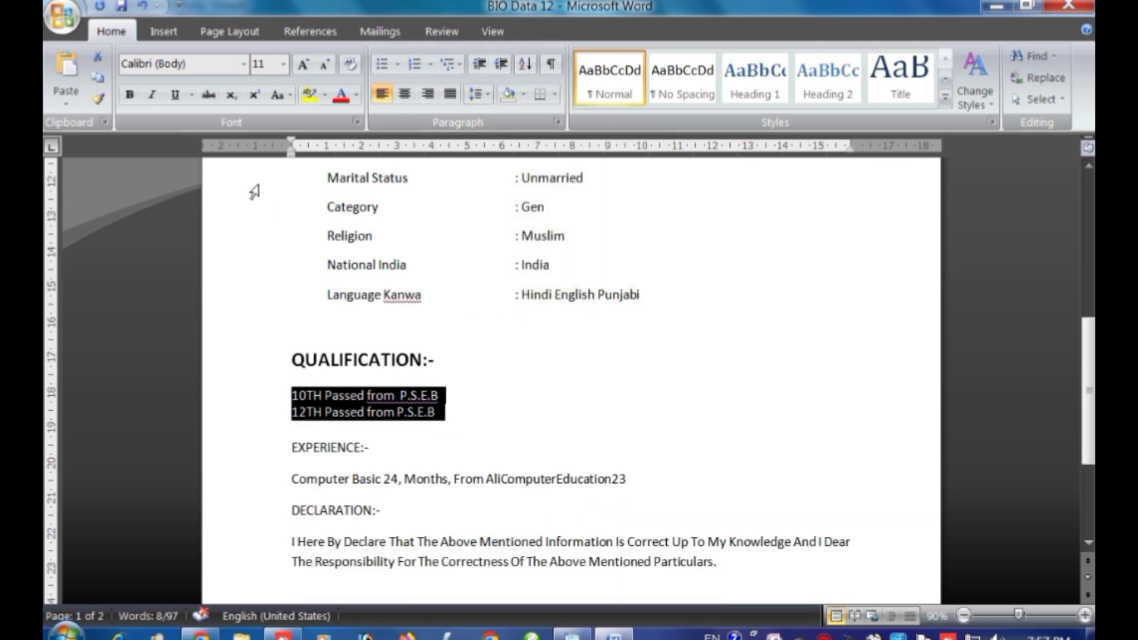
click(454, 397)
Step: Turn the two qualification lines into a round-bullet list at 13 pt
drag(292, 393, 442, 420)
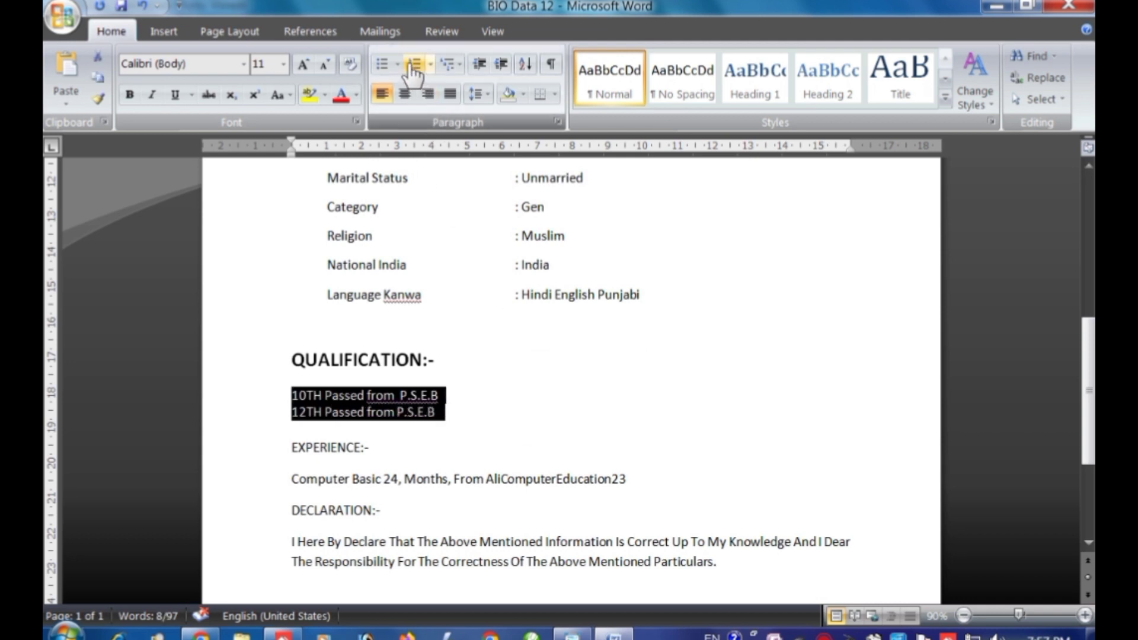
click(397, 64)
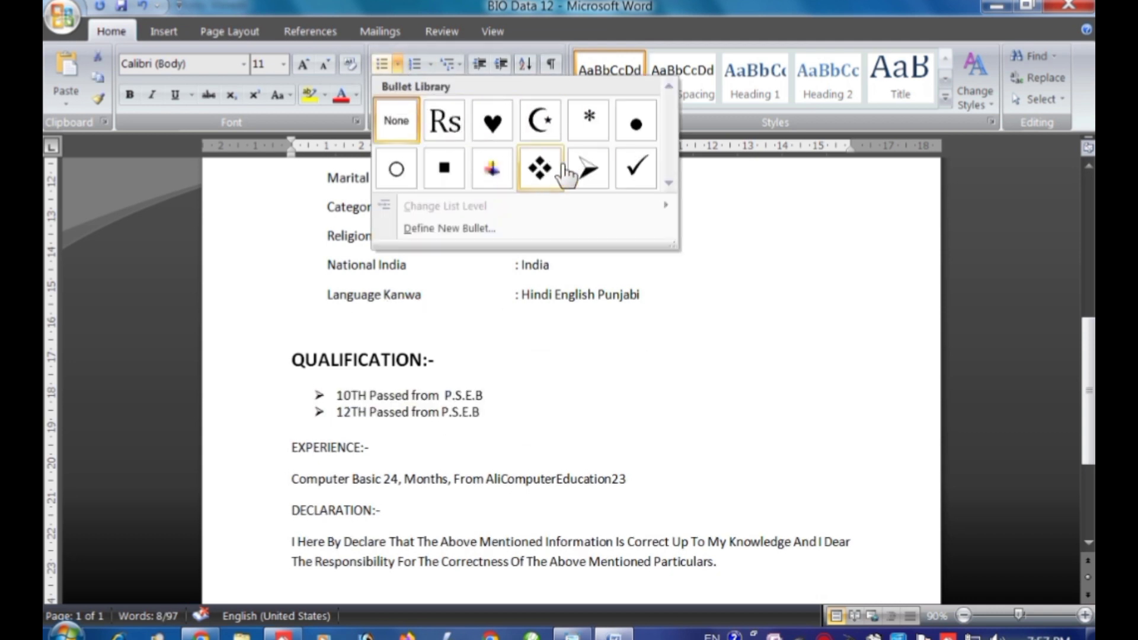
click(635, 121)
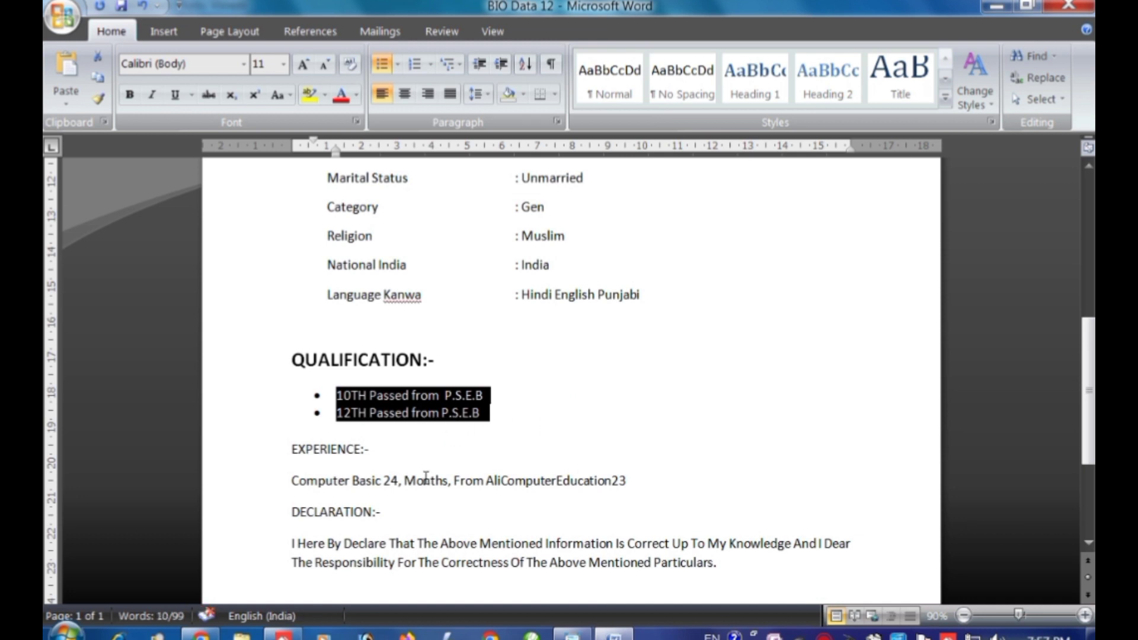
click(302, 66)
click(302, 65)
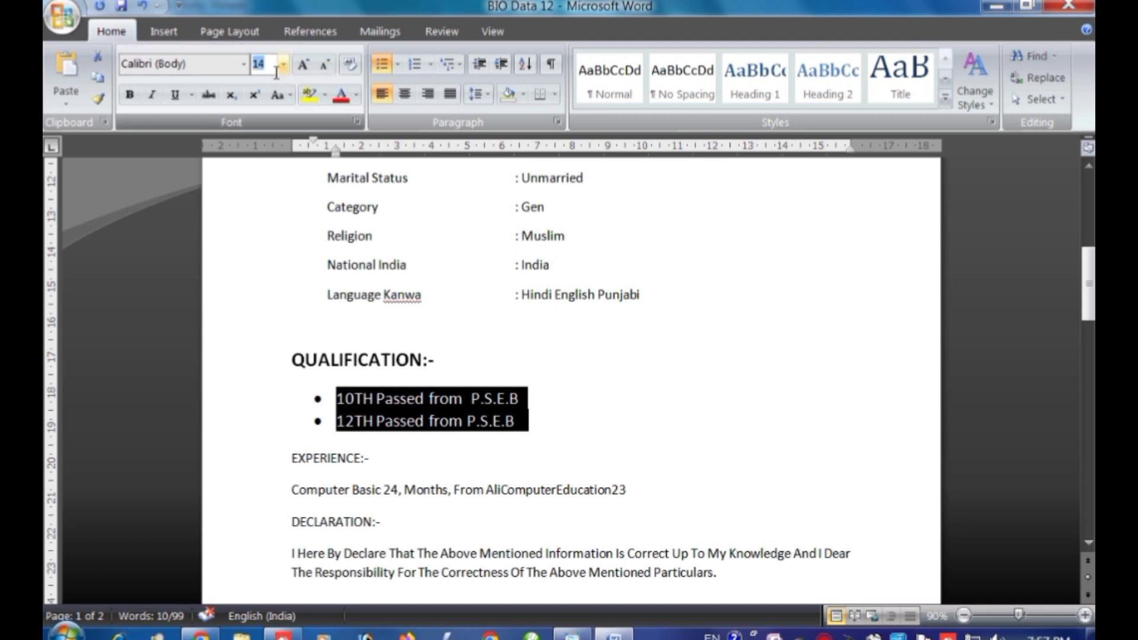
text(13)
key(Return)
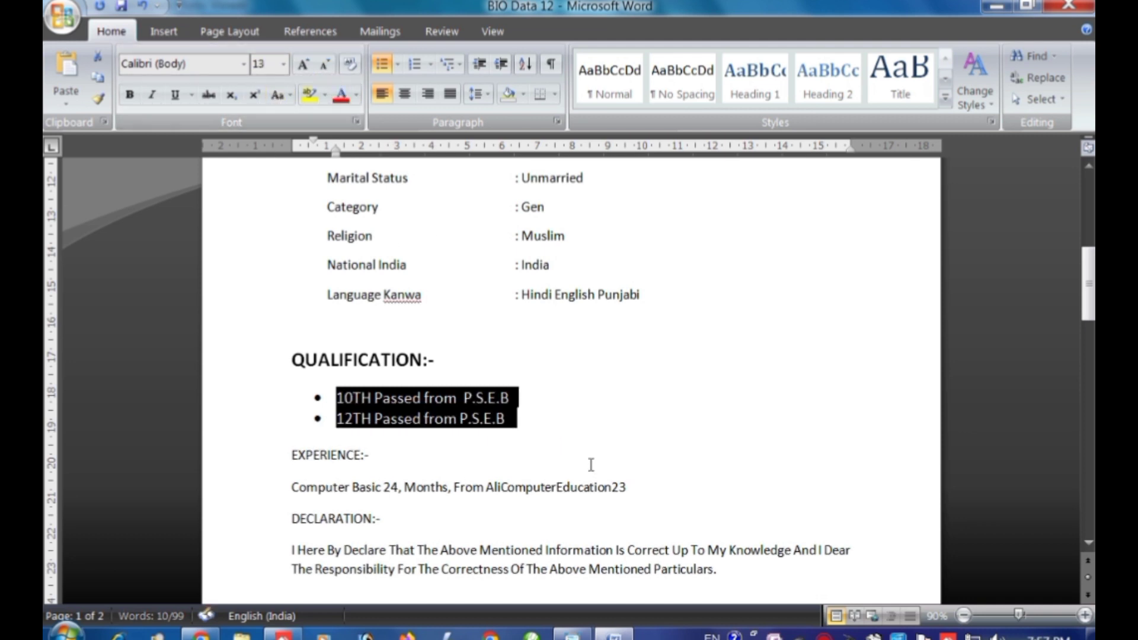
click(590, 465)
scroll(332, 452, down, 1)
Step: Make the EXPERIENCE:- heading 16 pt, bold and underlined
drag(287, 404, 382, 431)
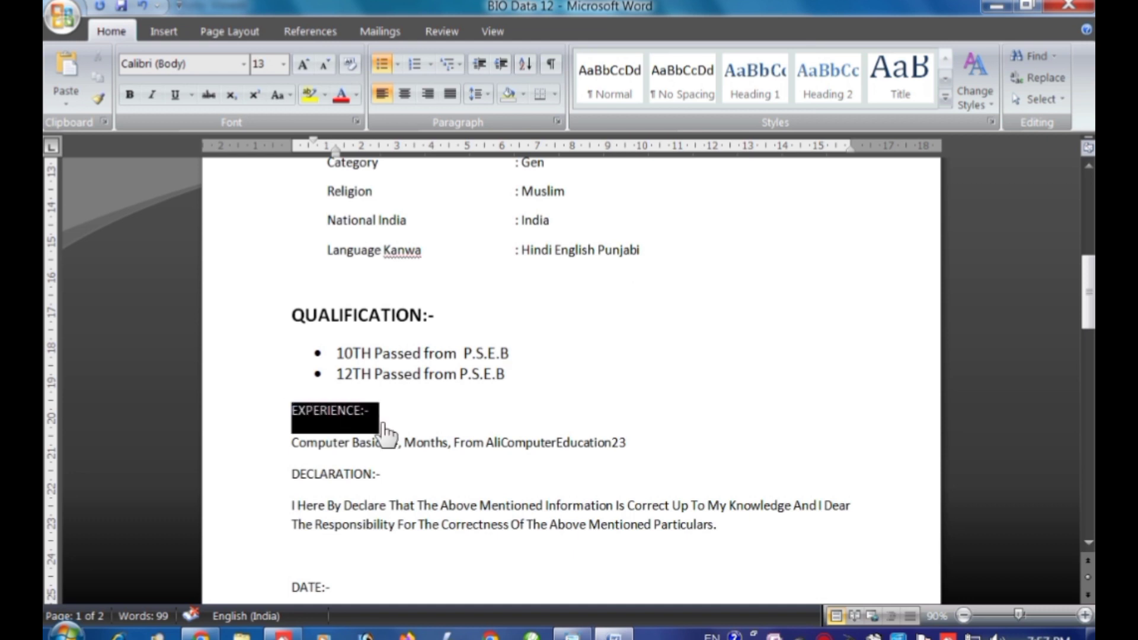
click(275, 63)
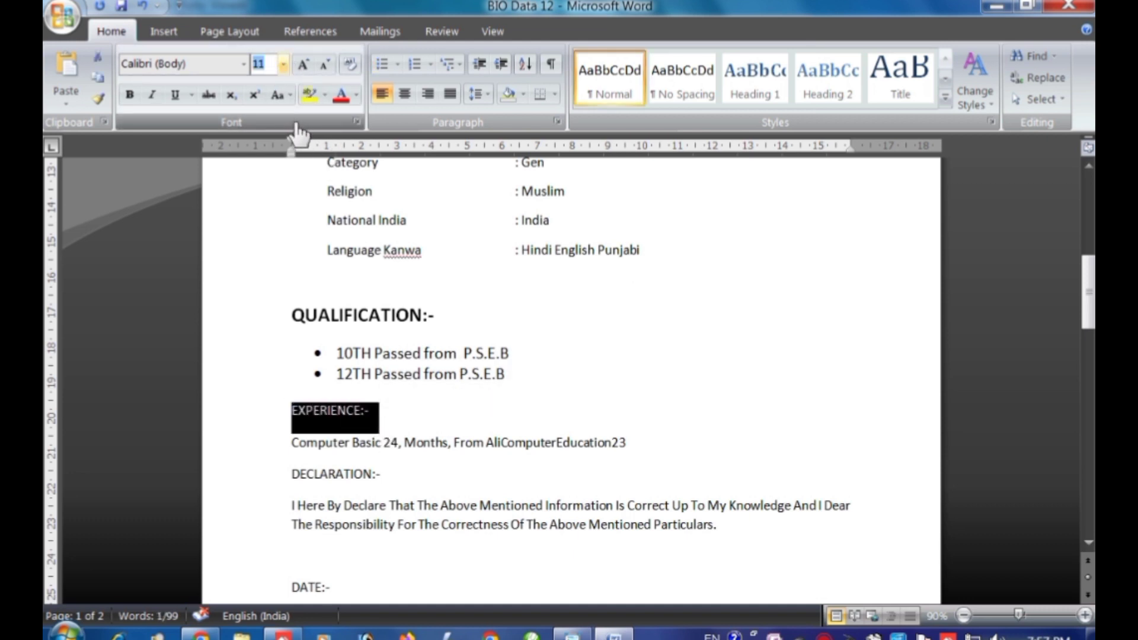
text(6)
key(Return)
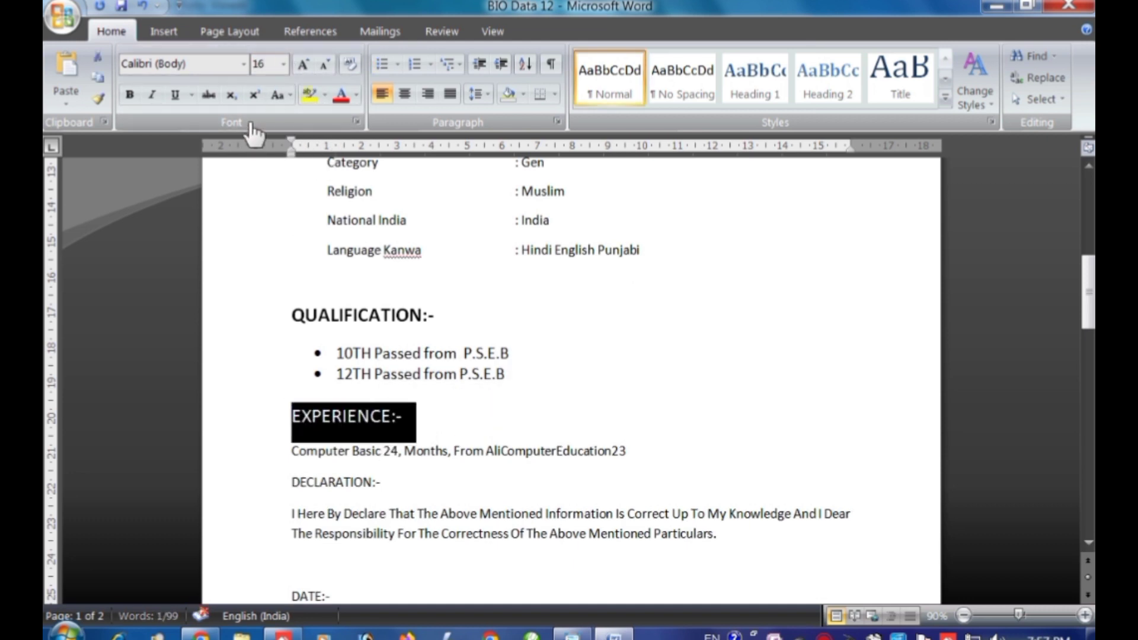
click(129, 95)
click(175, 95)
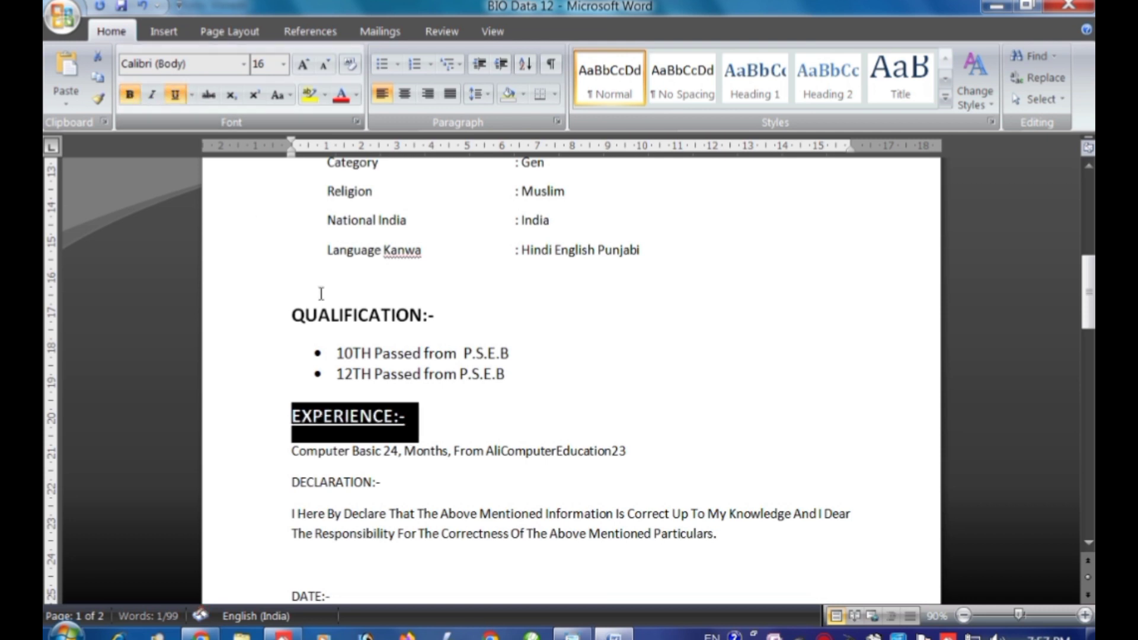
Step: Underline the QUALIFICATION:- heading to match
triple_click(430, 308)
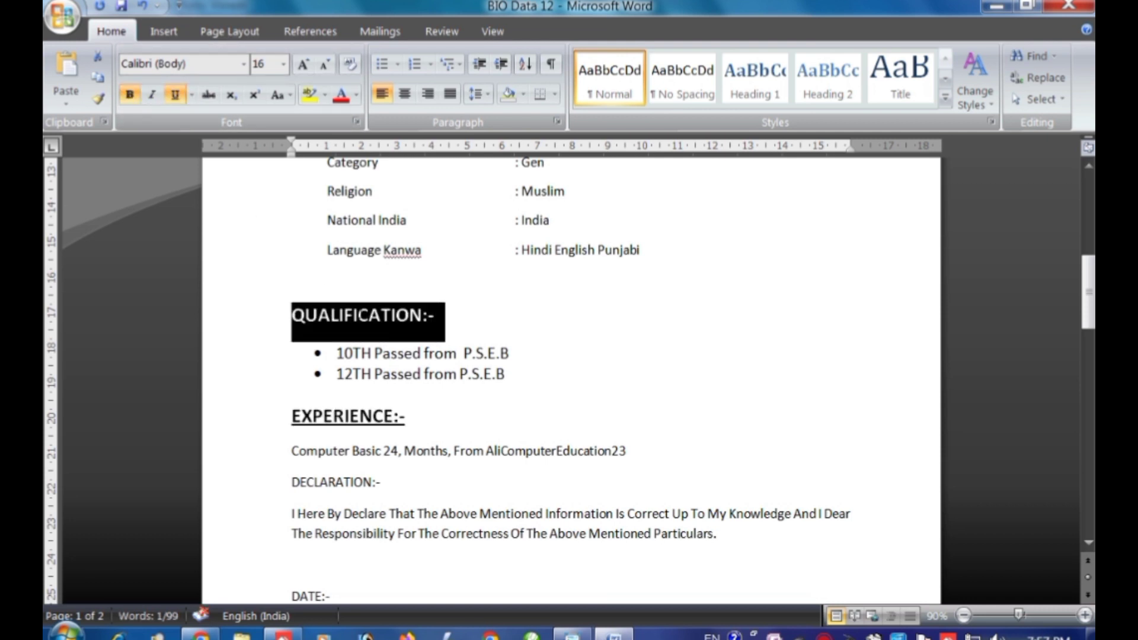
click(175, 95)
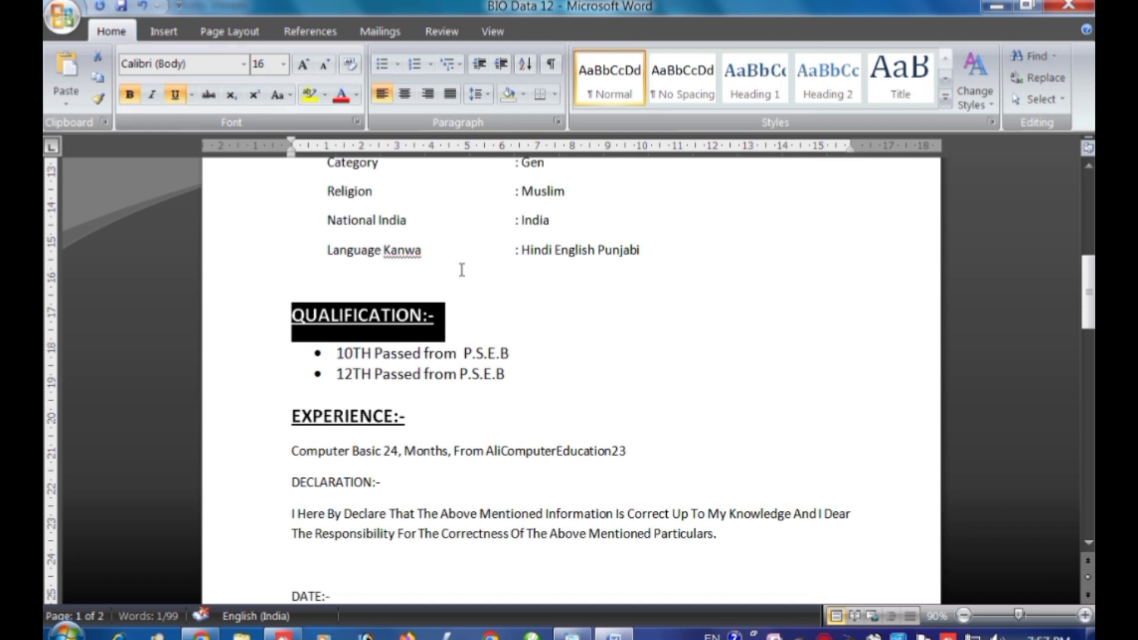
click(460, 313)
scroll(408, 444, down, 2)
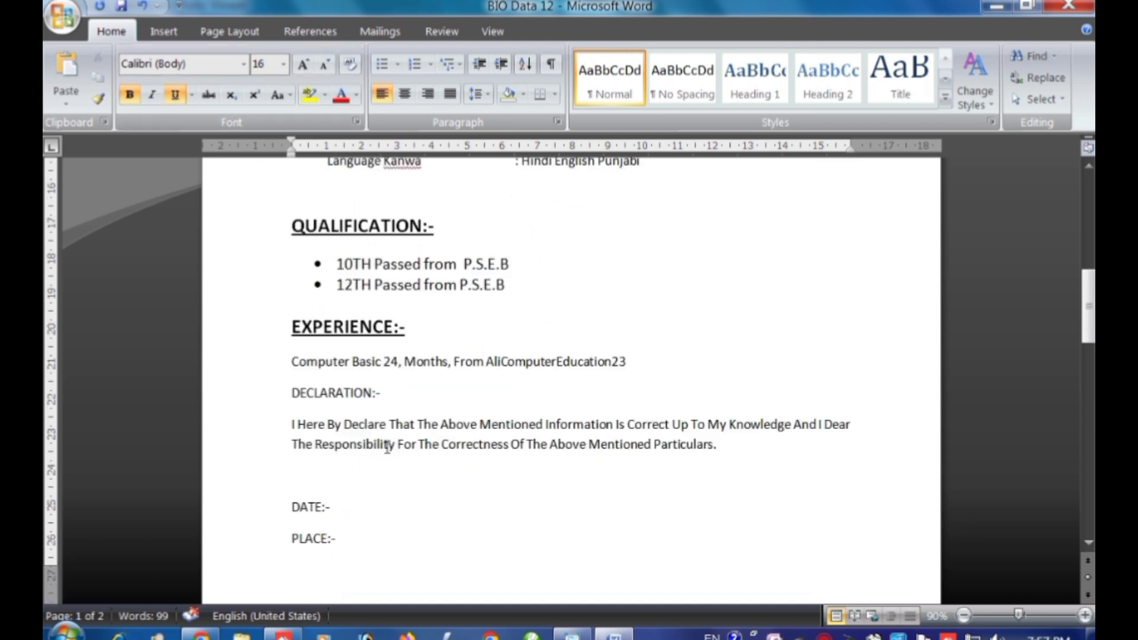
click(563, 632)
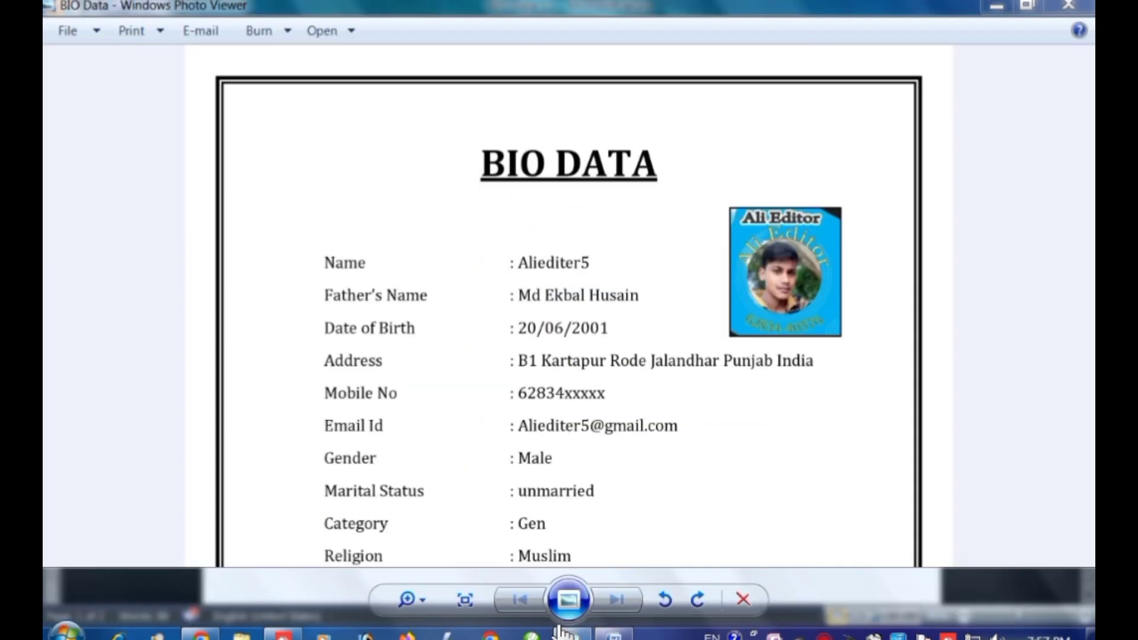
scroll(475, 487, down, 4)
scroll(493, 384, down, 2)
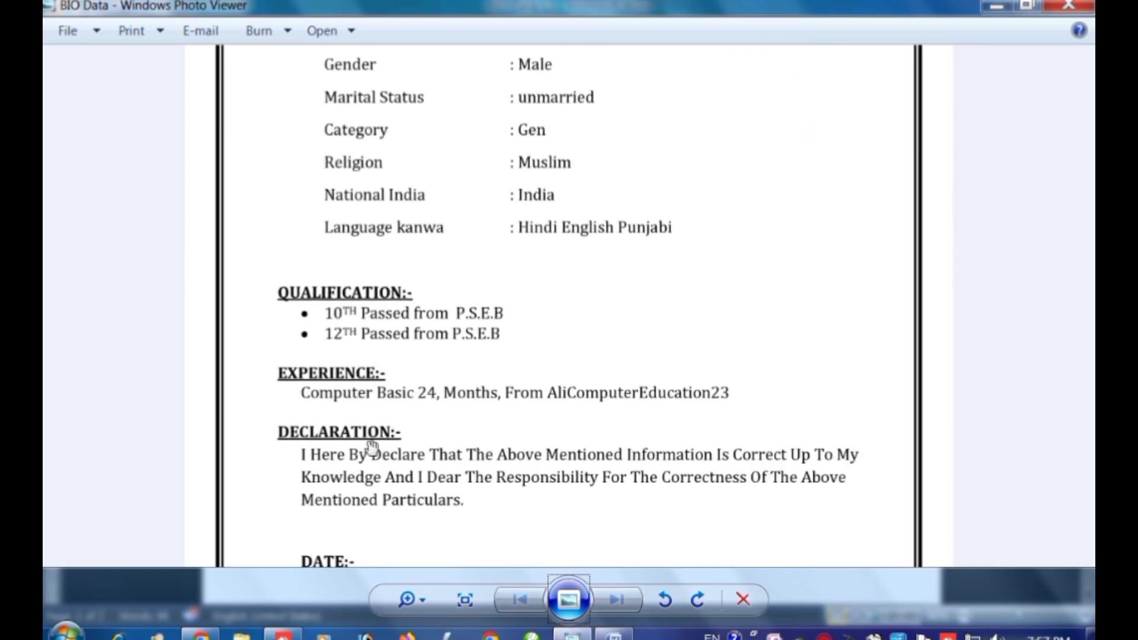
drag(371, 448, 273, 350)
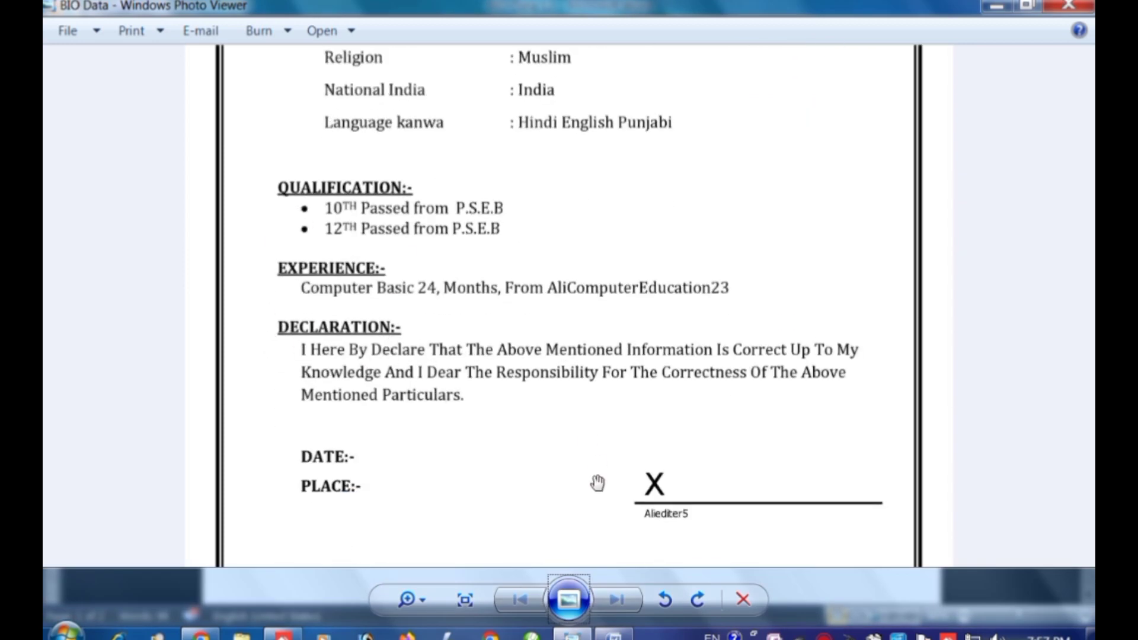
click(614, 635)
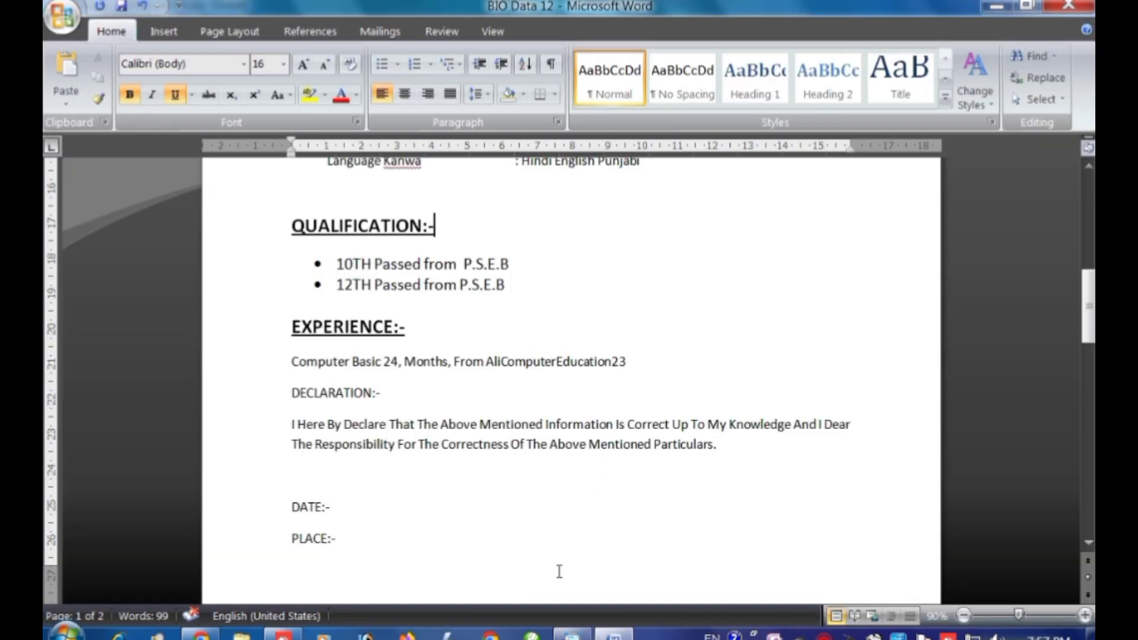
triple_click(290, 363)
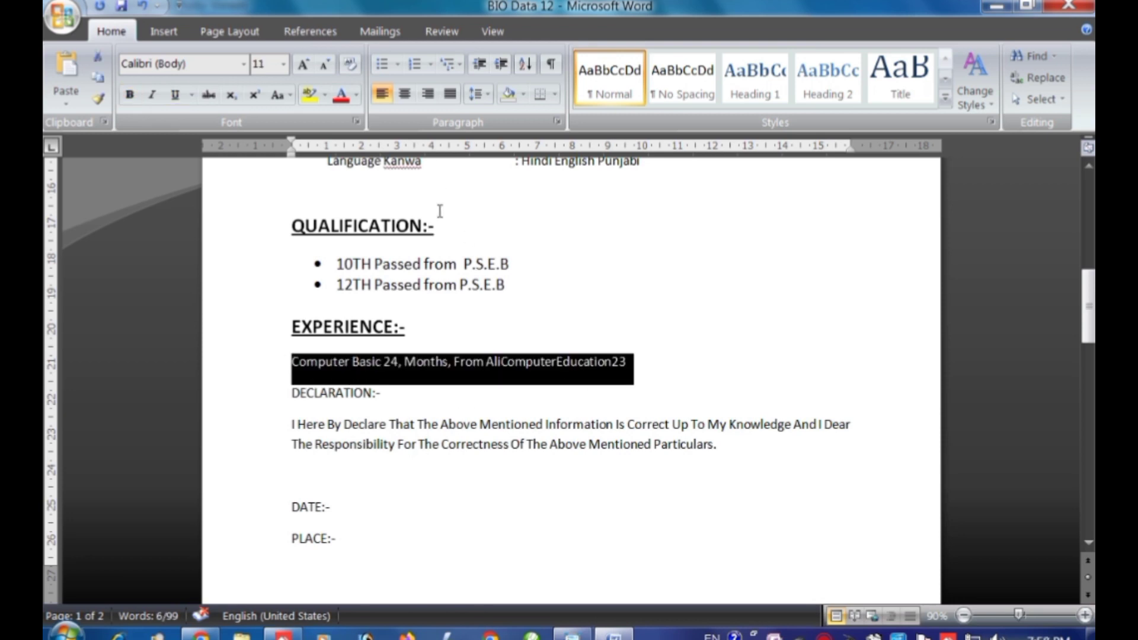
key(alt+Tab)
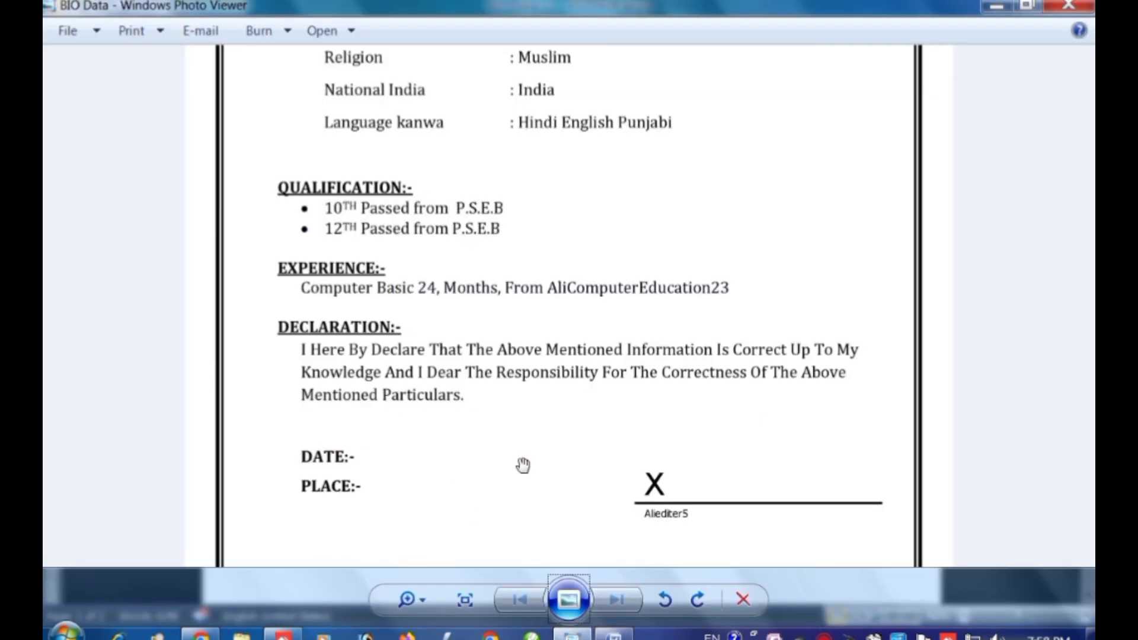
drag(522, 465, 497, 426)
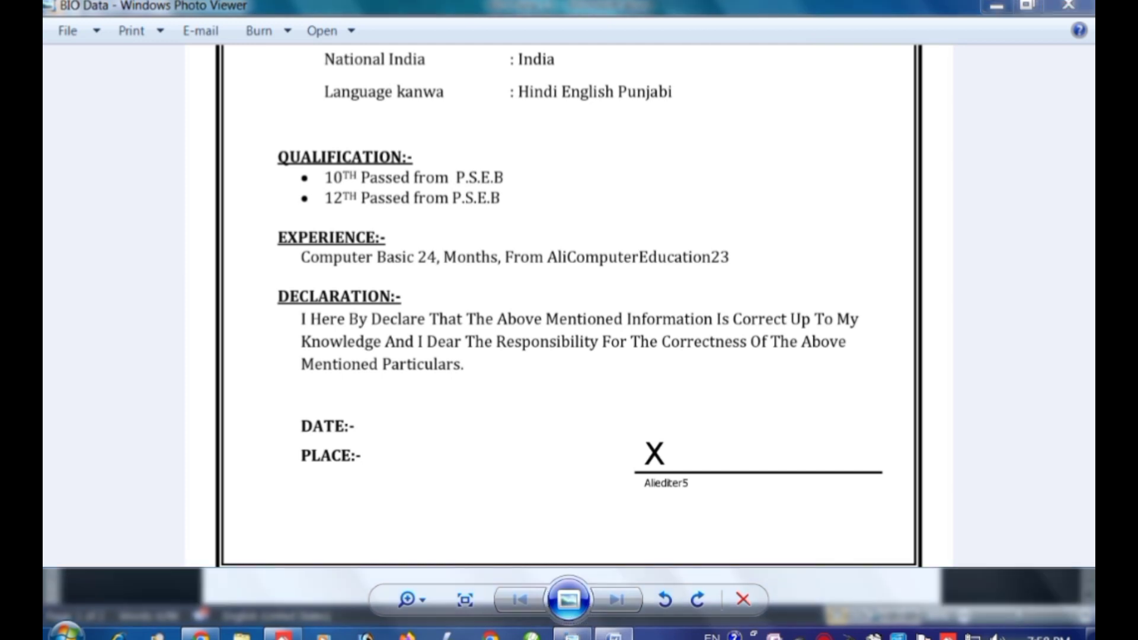
mouse_move(613, 633)
click(499, 473)
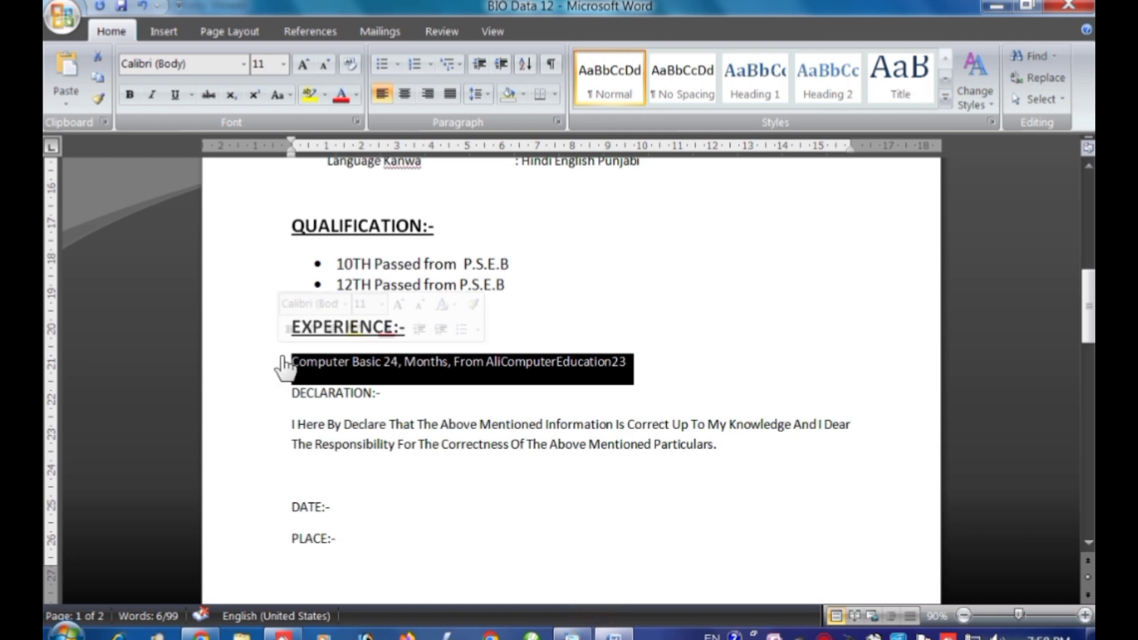
Step: Set the Computer Basic experience line to 13 pt
key(ctrl+shift+p)
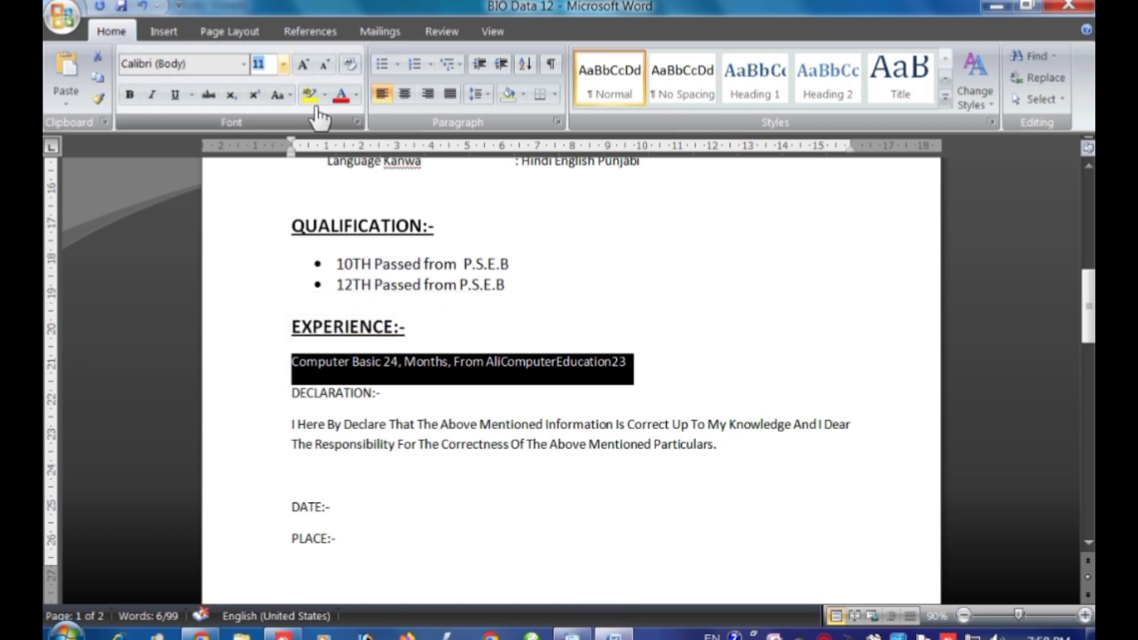
text(13)
key(Return)
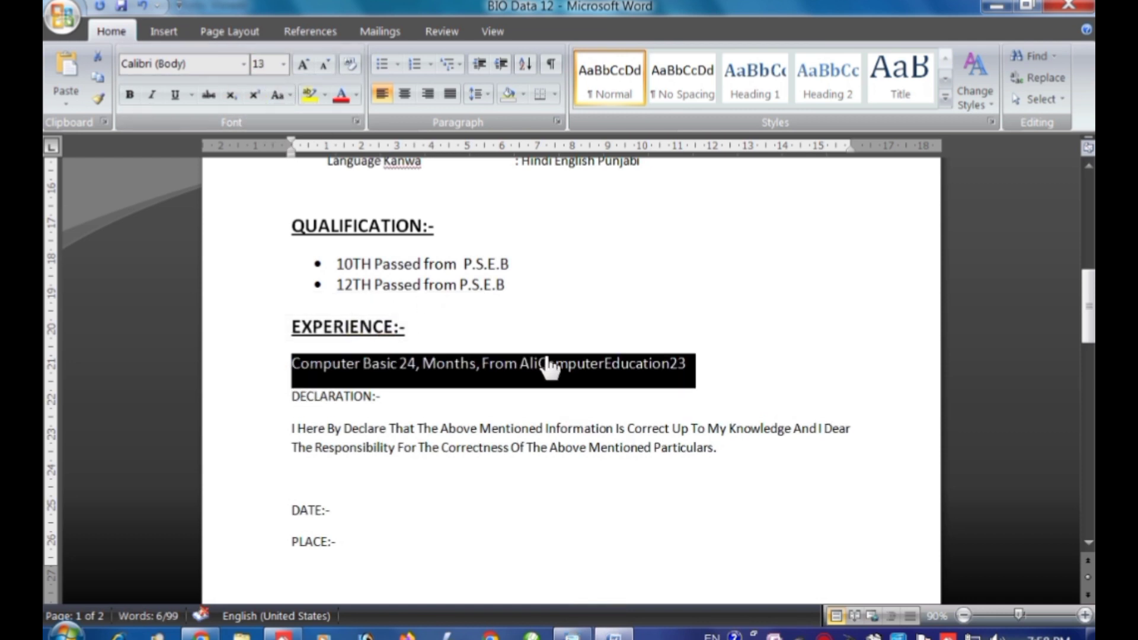
click(463, 314)
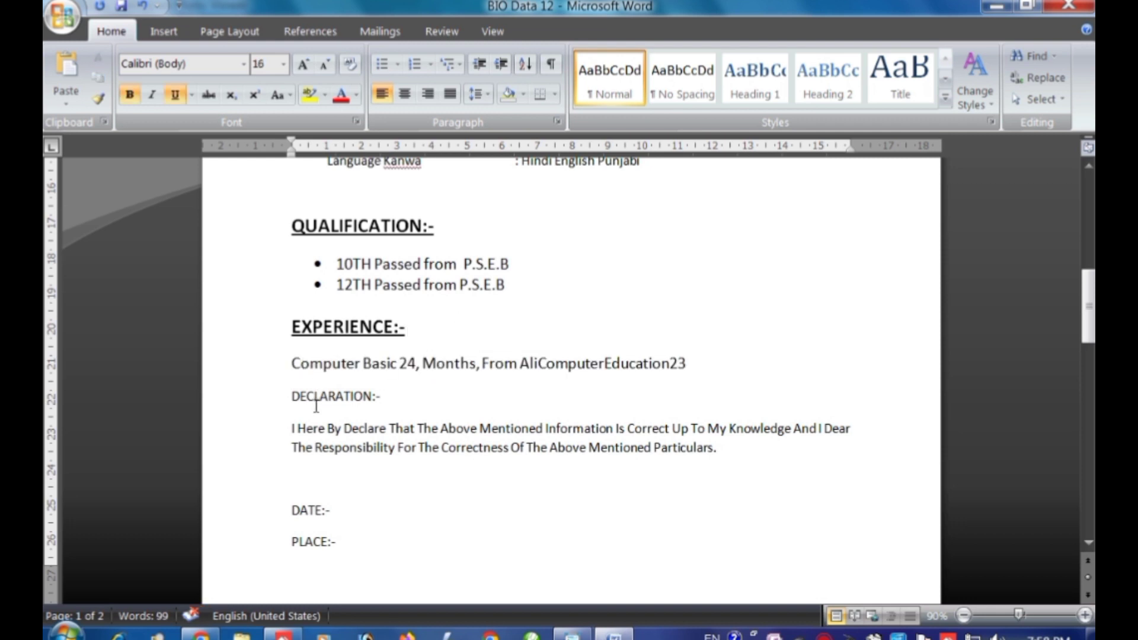
Step: Make DECLARATION:- bold at 16 pt, then switch to the reference BIO Data image
key(shift+Down)
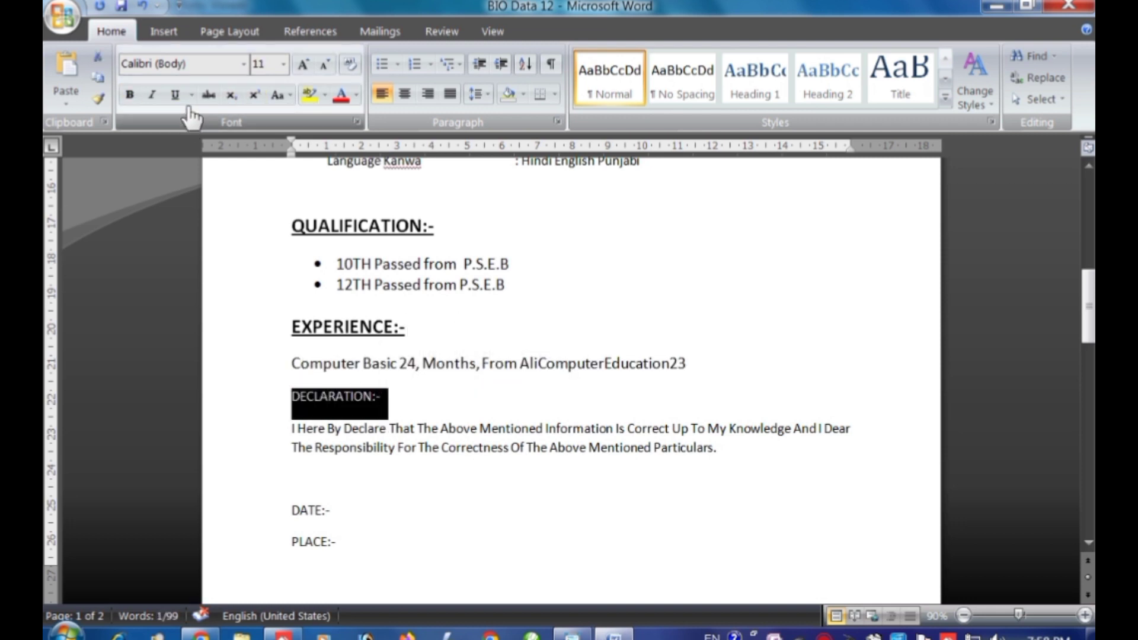
click(140, 98)
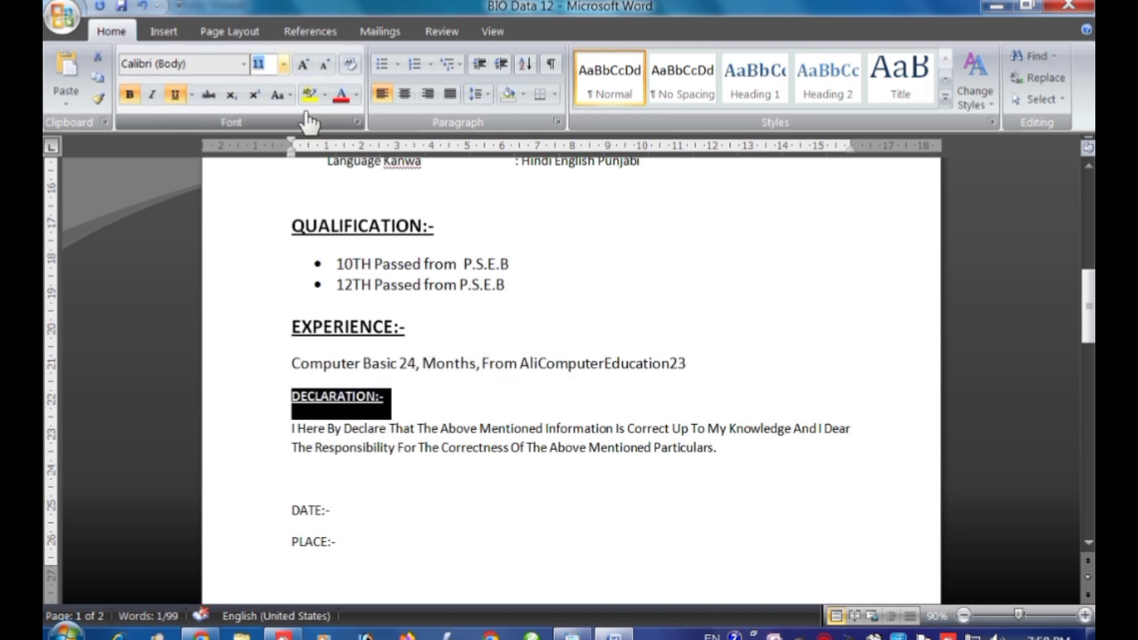
text(1)
key(Return)
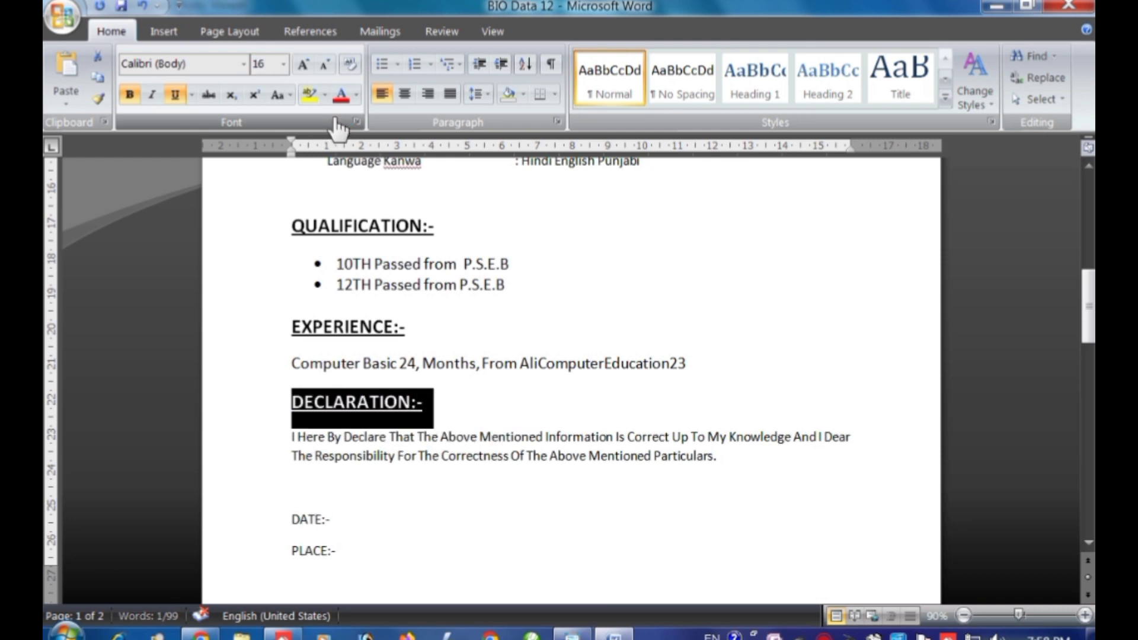
click(478, 412)
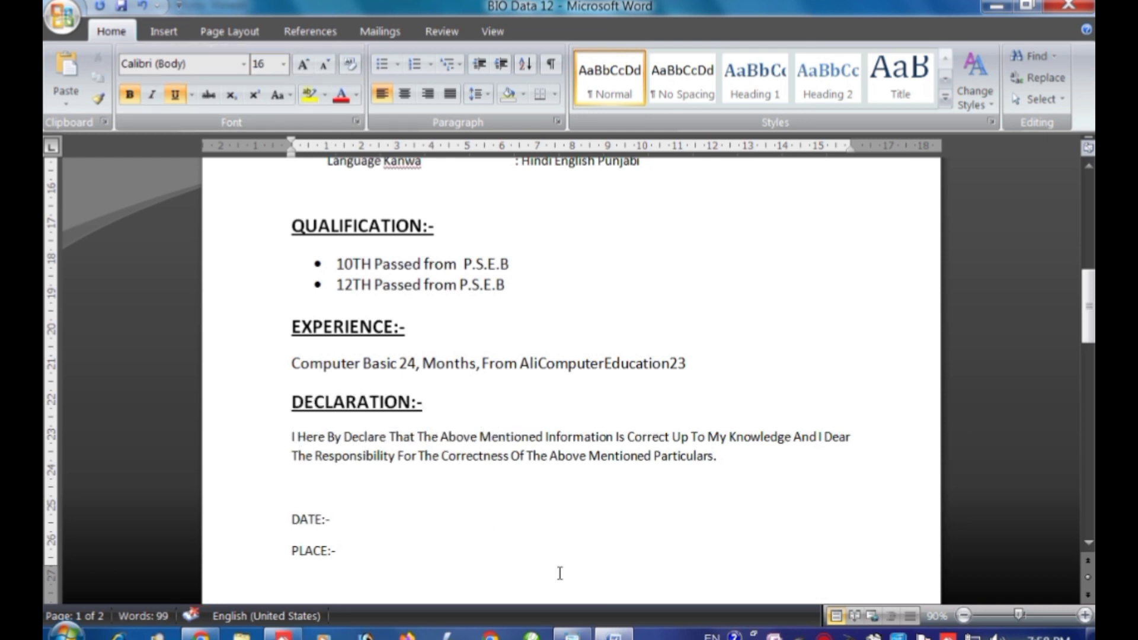
click(571, 633)
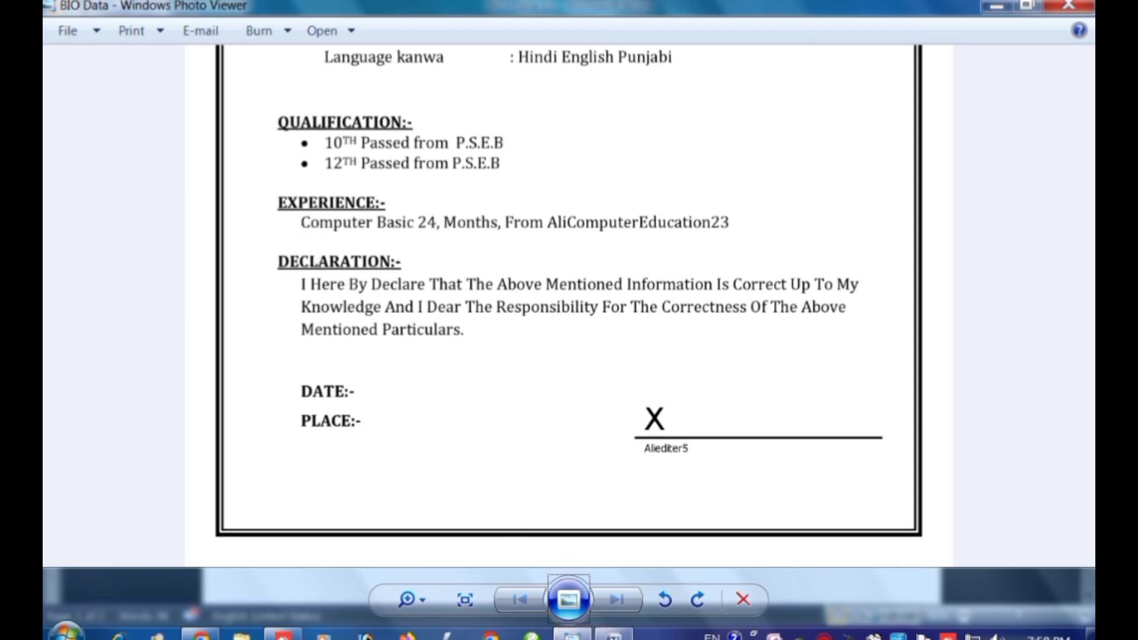
Step: Indent the Computer Basic experience line with a tab
key(Tab)
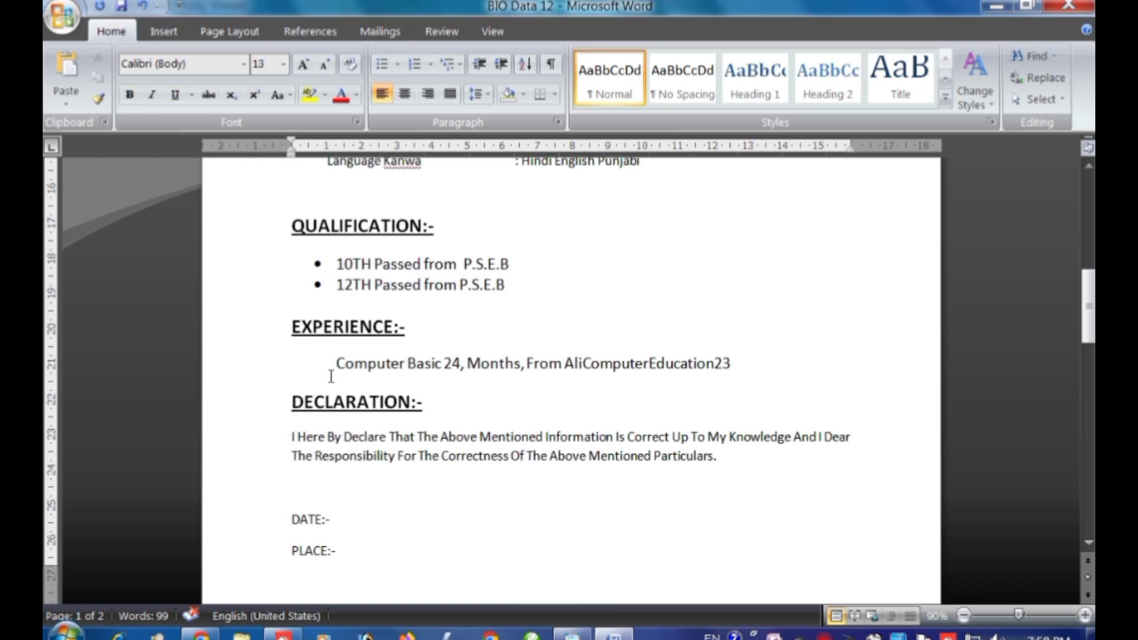
key(Tab)
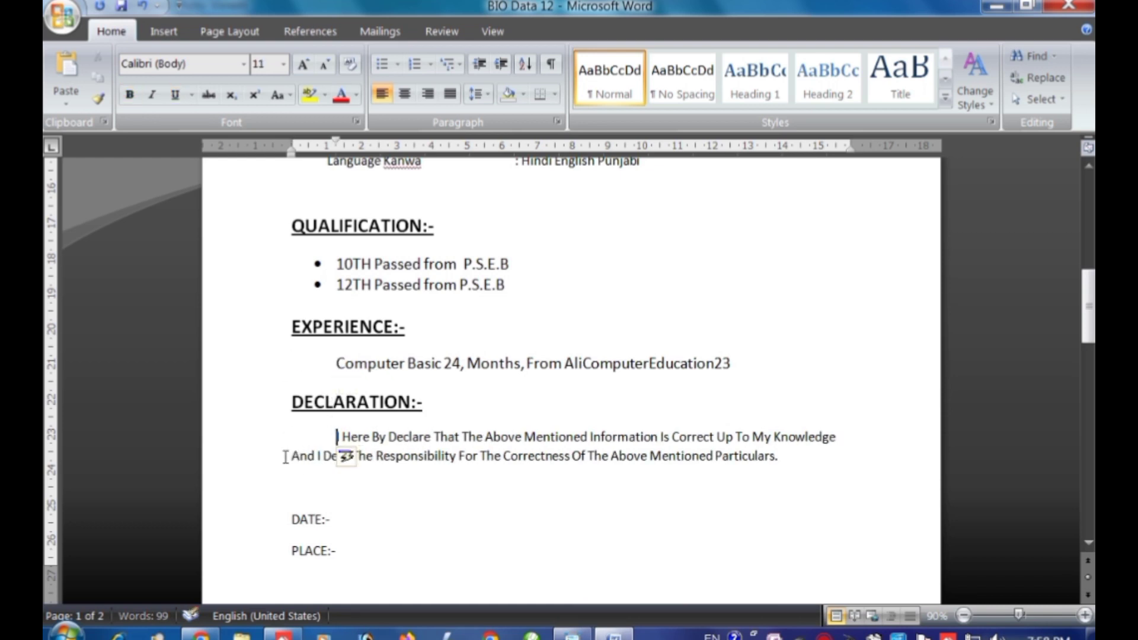
key(Tab)
key(BackSpace)
key(BackSpace)
Step: Shift the whole declaration paragraph's left indent to match the experience line
mouse_move(733, 470)
mouse_down()
mouse_move(320, 480)
mouse_move(263, 449)
mouse_up()
drag(291, 155, 308, 155)
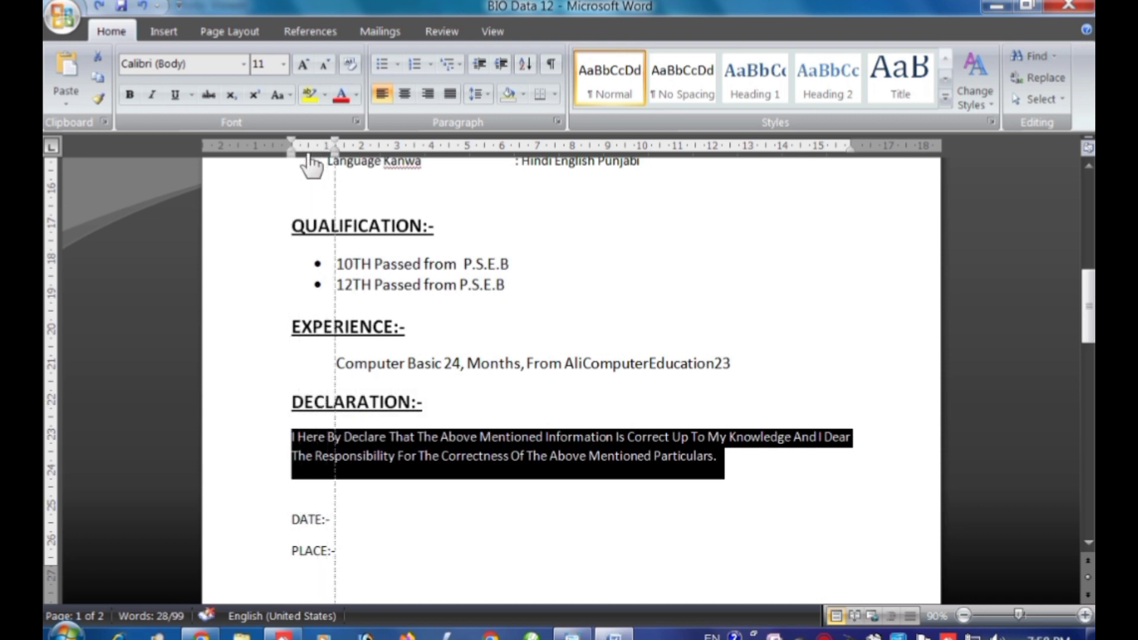
drag(308, 156, 308, 156)
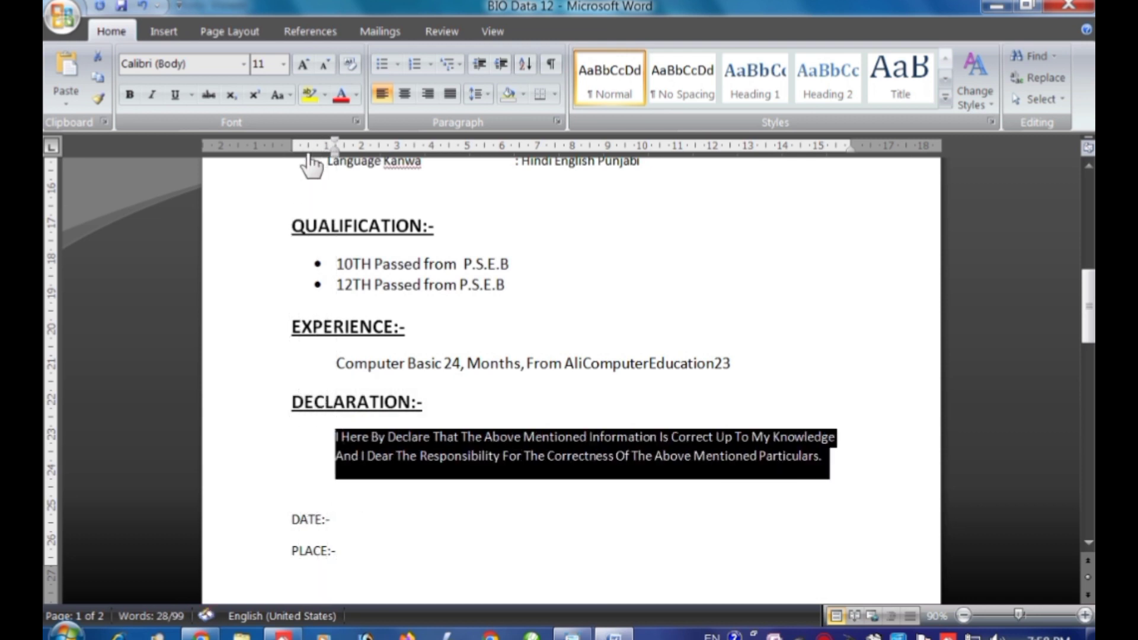
click(511, 514)
scroll(366, 358, down, 3)
Step: Remove the extra space between the DATE:- and PLACE:- lines
drag(360, 387, 276, 351)
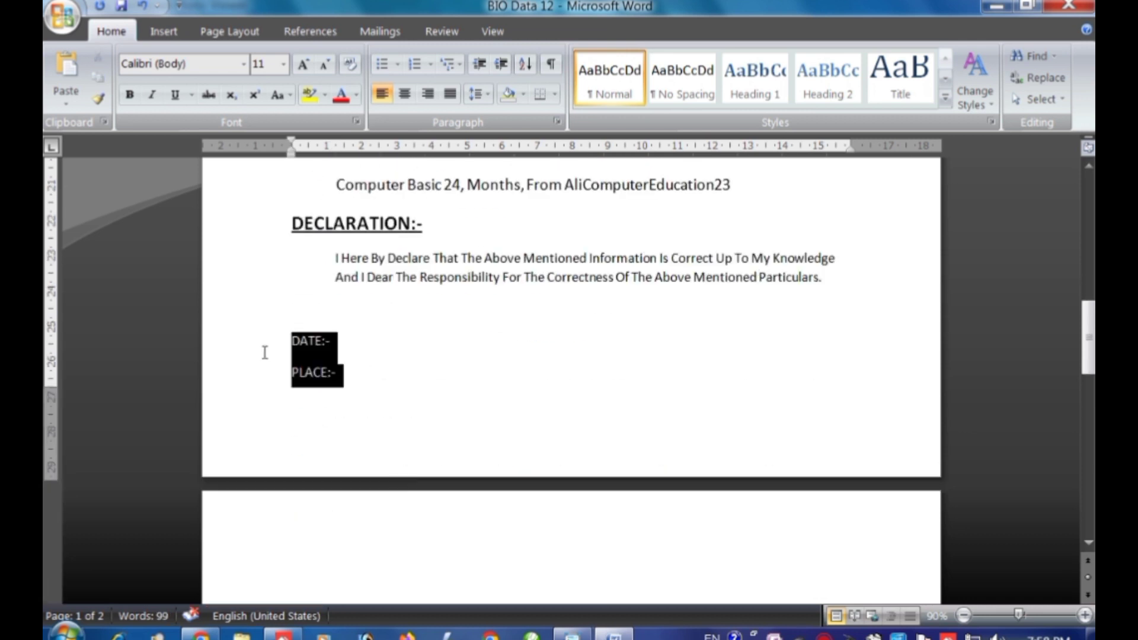
click(476, 94)
click(478, 93)
click(478, 94)
click(533, 298)
click(428, 399)
scroll(427, 397, up, 5)
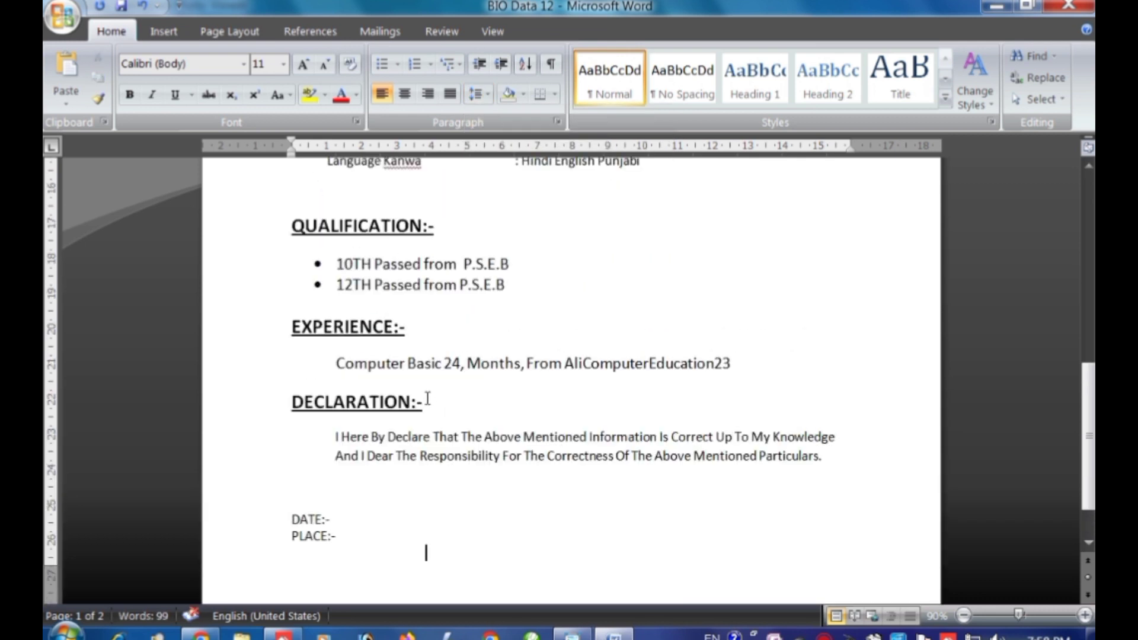
scroll(427, 397, up, 10)
ctrl+scroll(427, 397, down, 2)
scroll(464, 377, down, 2)
scroll(464, 376, down, 4)
scroll(474, 373, up, 4)
scroll(553, 363, up, 2)
Step: Reduce the empty line under the BIO DATA title to 12 pt font size
key(BackSpace)
key(BackSpace)
key(Return)
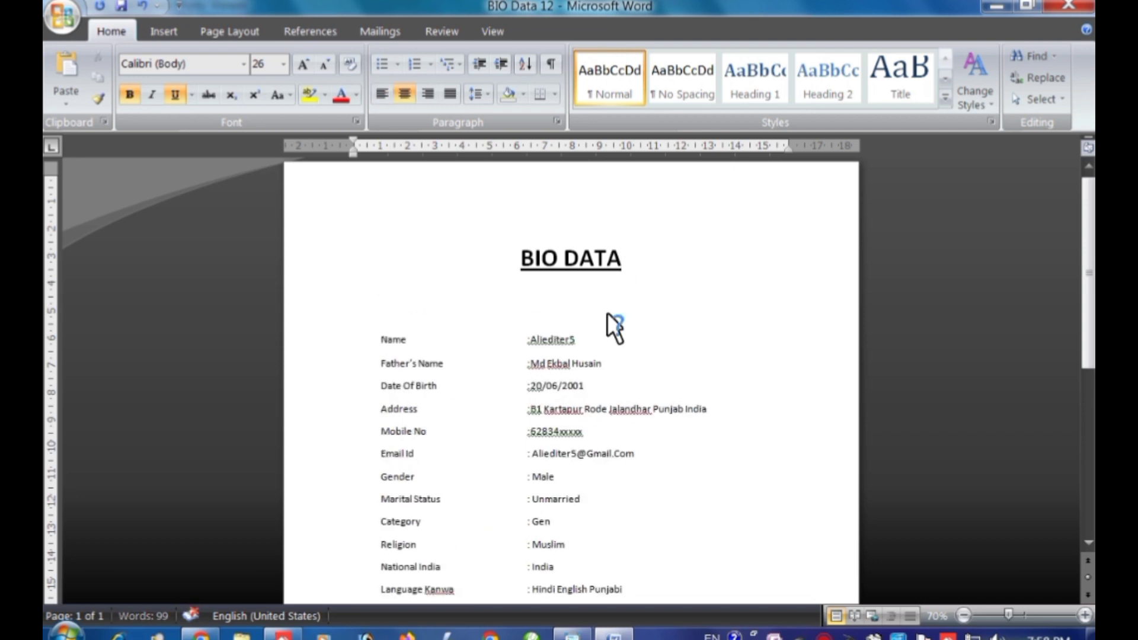
click(325, 64)
click(324, 64)
click(325, 64)
click(325, 64)
click(324, 64)
click(325, 64)
click(325, 64)
scroll(533, 278, down, 4)
scroll(534, 281, up, 2)
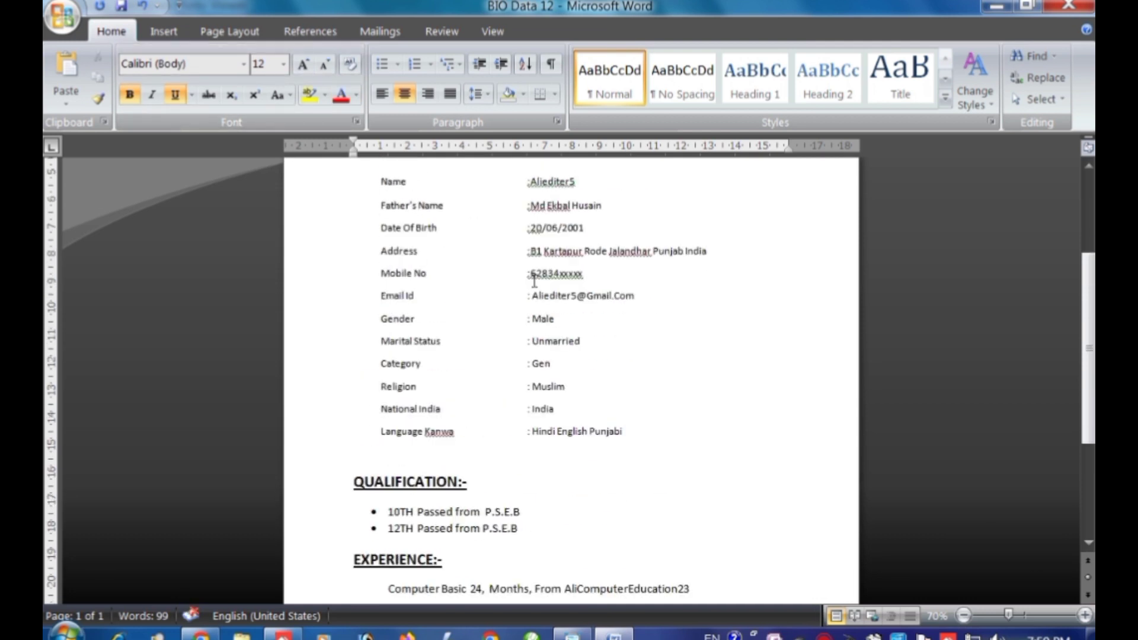
scroll(534, 320, up, 3)
scroll(534, 320, down, 10)
Step: Apply a double-line Box page border around the whole page via Page Borders
scroll(534, 320, down, 4)
scroll(533, 320, up, 1)
scroll(533, 320, down, 6)
scroll(534, 320, up, 12)
scroll(533, 320, up, 6)
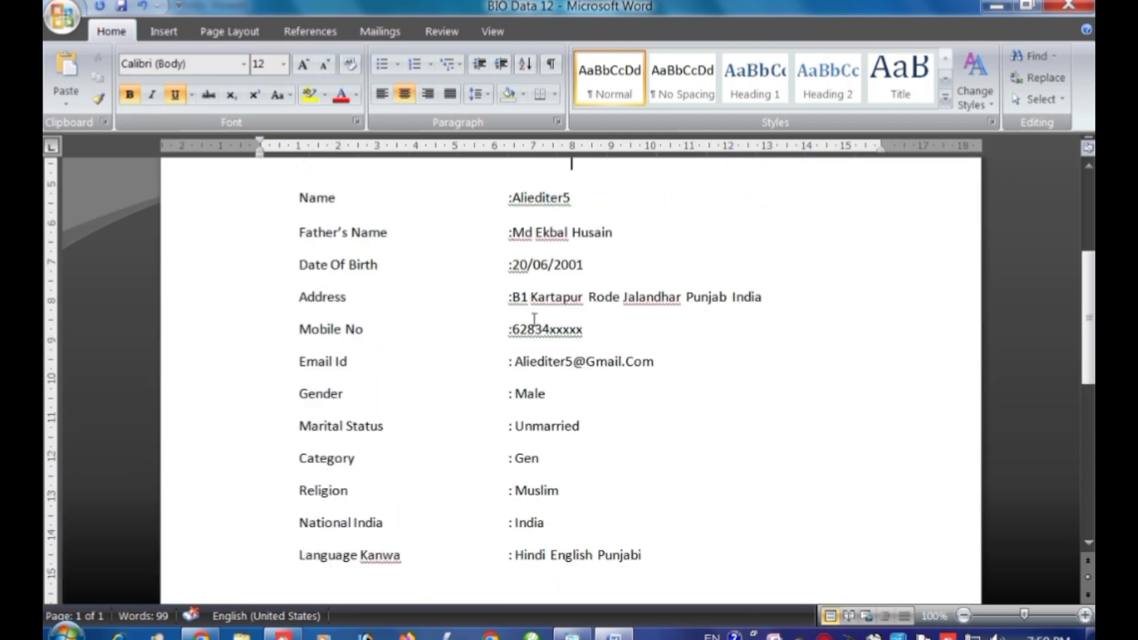
scroll(533, 320, up, 6)
scroll(534, 320, up, 1)
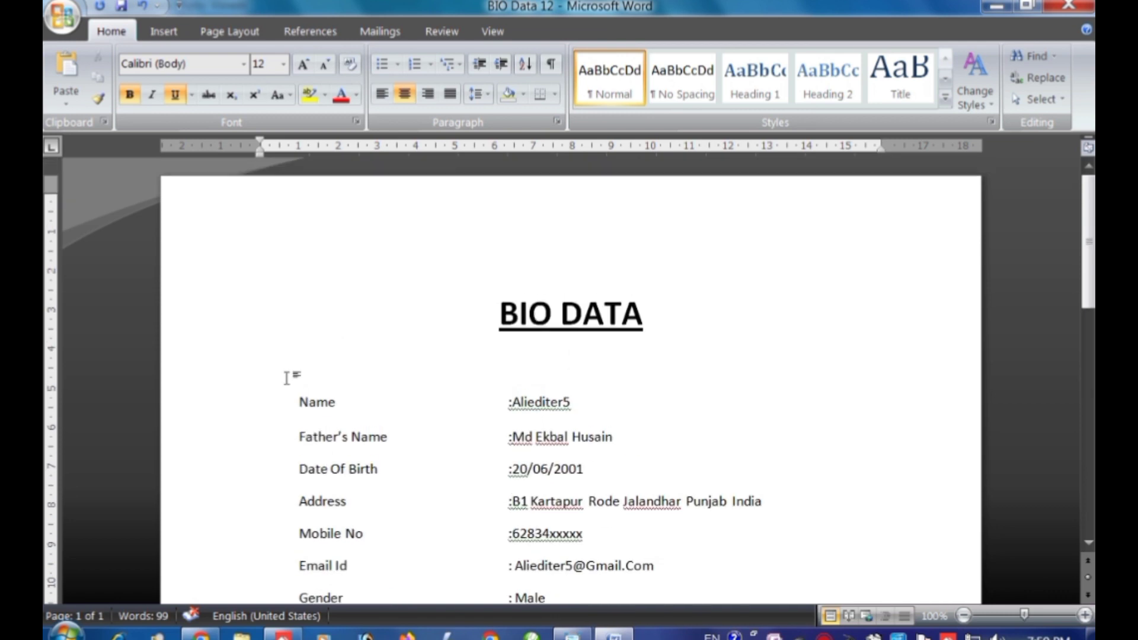
click(243, 32)
click(576, 89)
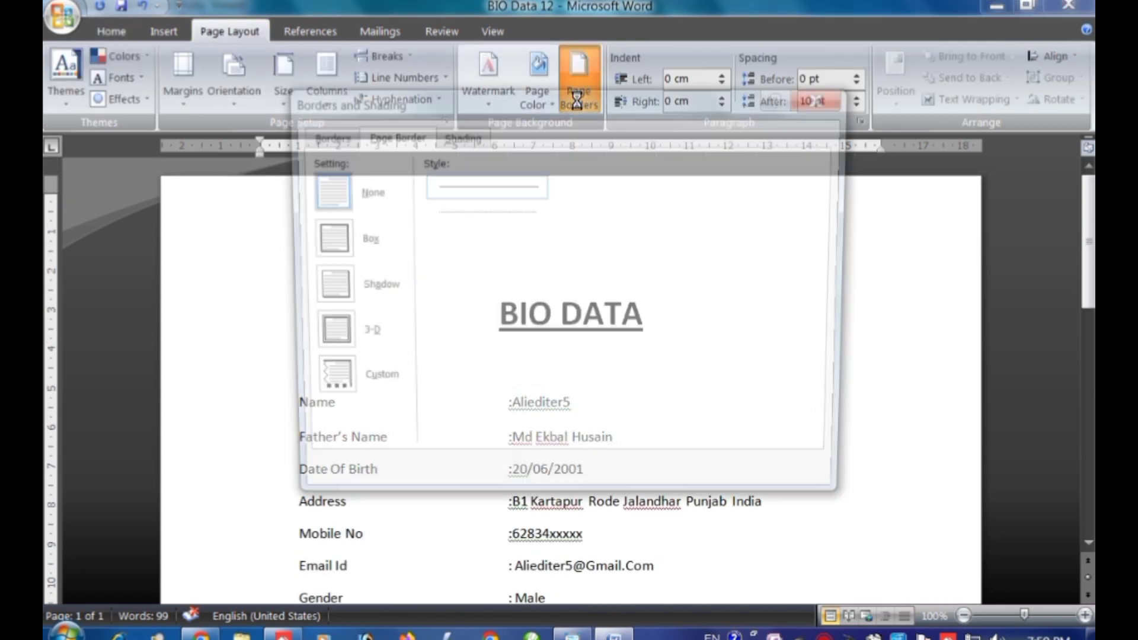
click(556, 295)
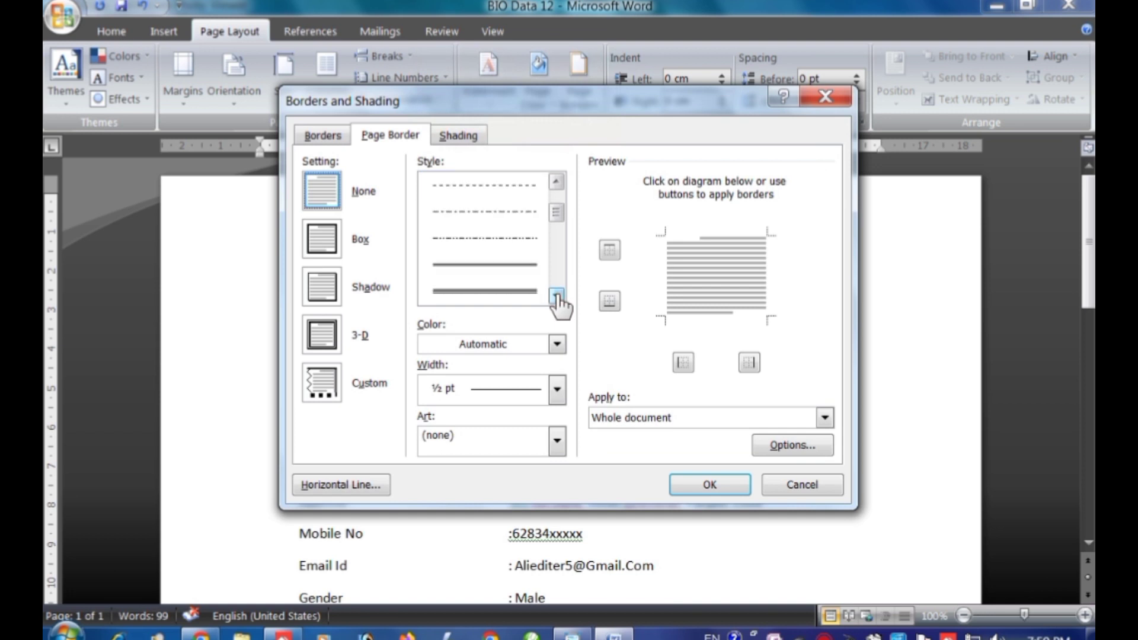
click(490, 261)
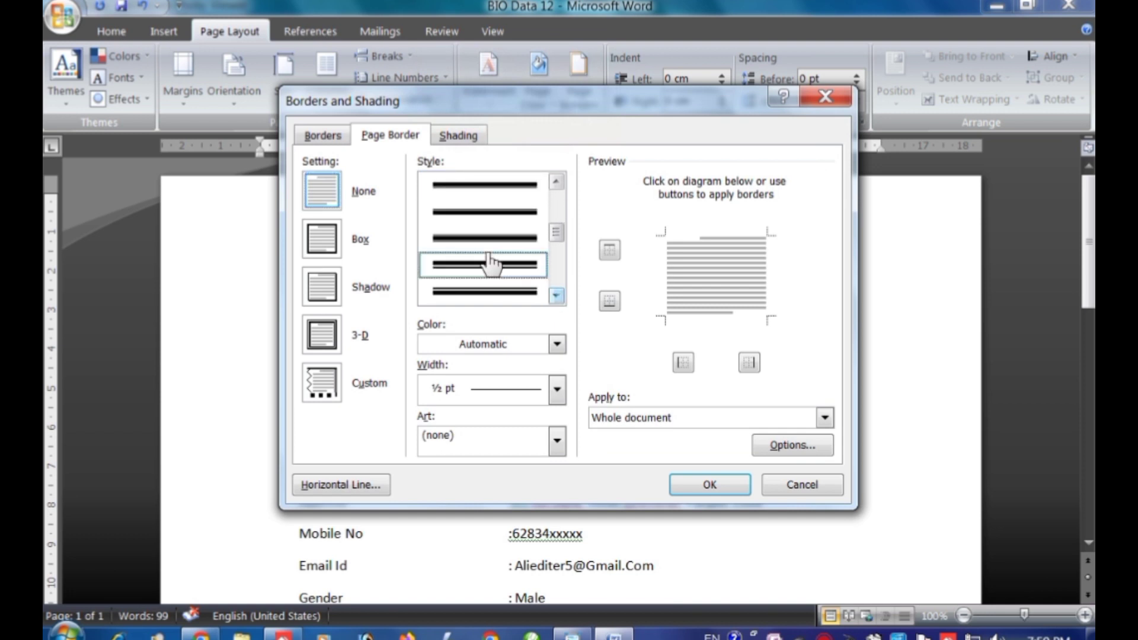
click(711, 484)
scroll(724, 465, down, 5)
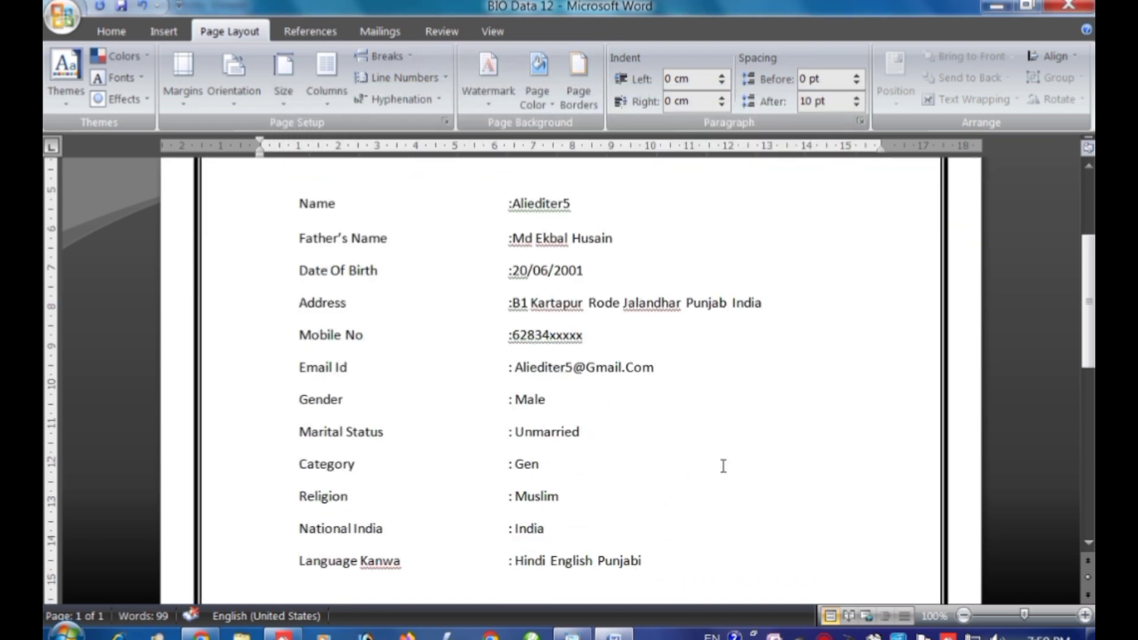
scroll(723, 464, down, 10)
scroll(723, 466, up, 4)
scroll(723, 466, down, 9)
scroll(724, 465, up, 16)
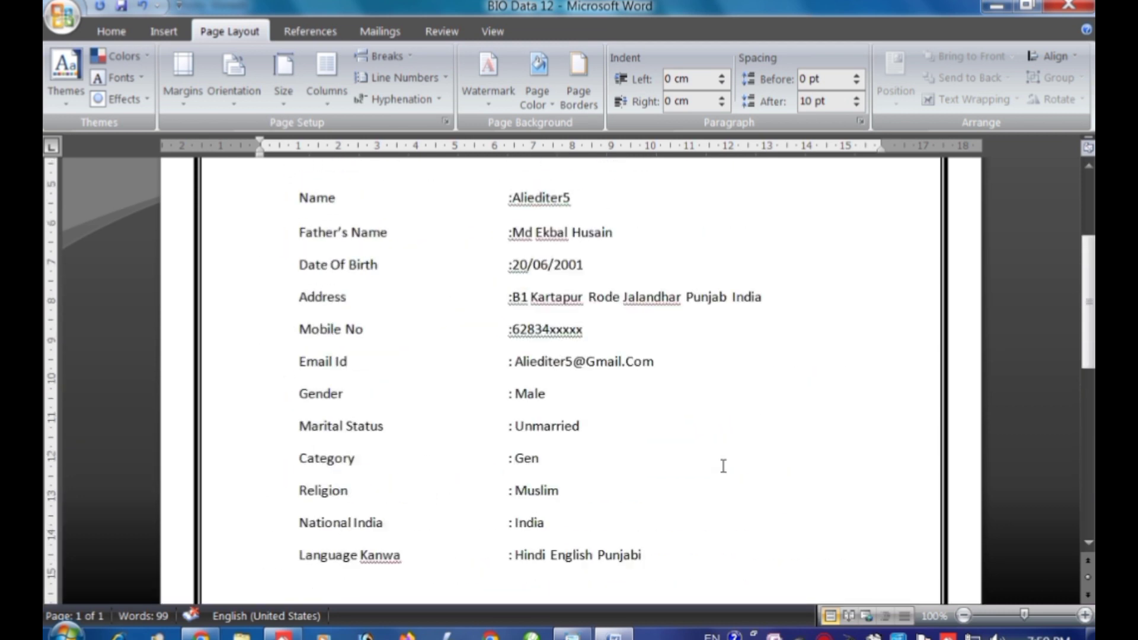
scroll(724, 466, up, 4)
Step: Draw a 3.3 × 2.94 cm rectangle beside the BIO DATA title to hold the photo
click(164, 35)
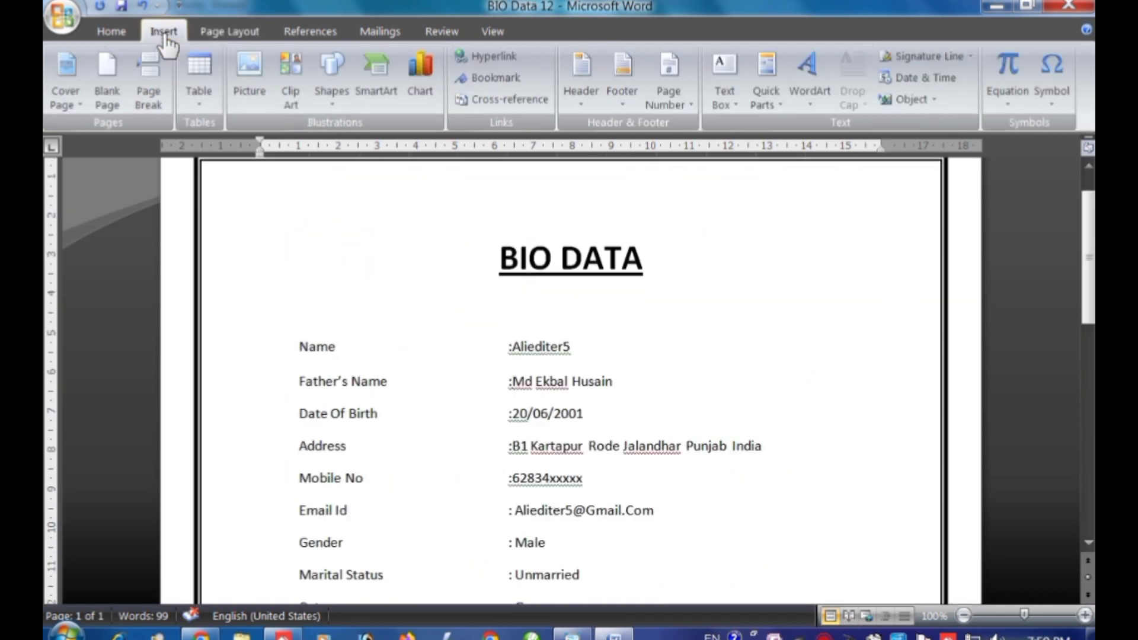
click(339, 94)
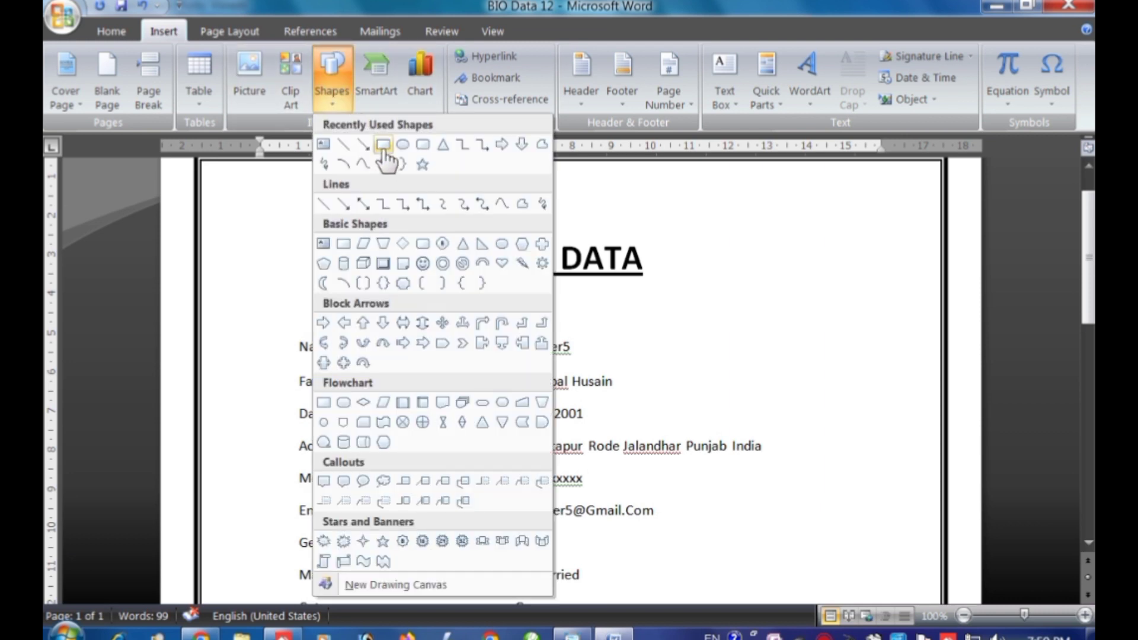
click(382, 148)
drag(756, 257, 872, 386)
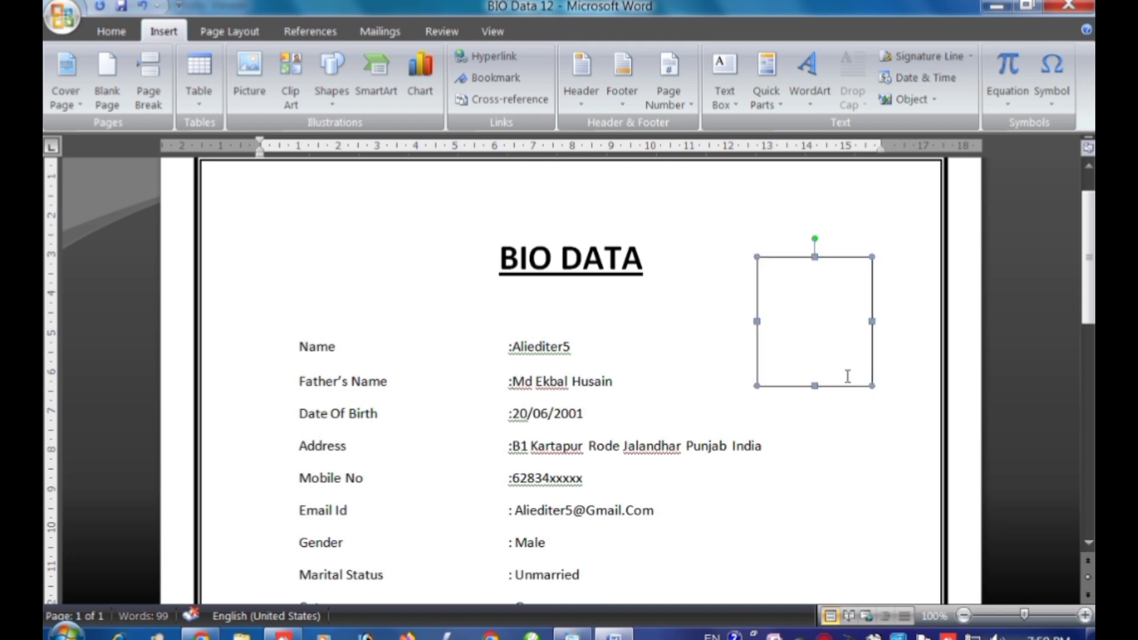
Step: Deselect and reselect the empty rectangle so the Drawing Tools Format tab appears
click(825, 447)
scroll(825, 446, up, 1)
click(821, 406)
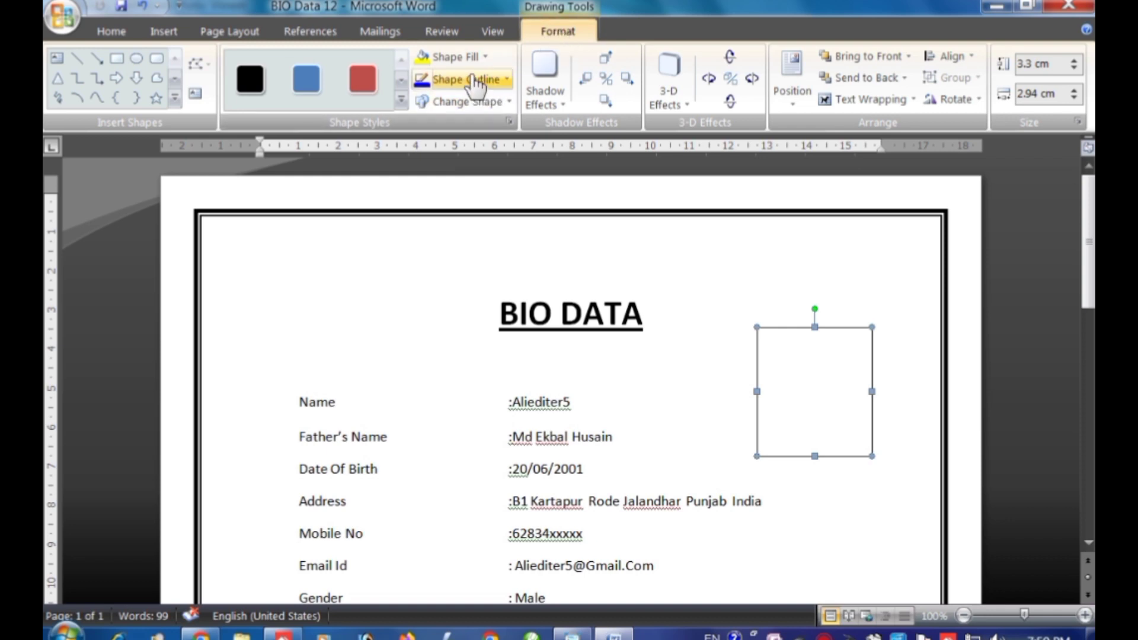
Step: Fill the rectangle with the Untitled picture from Viedo page ms word ali > Photo
click(455, 57)
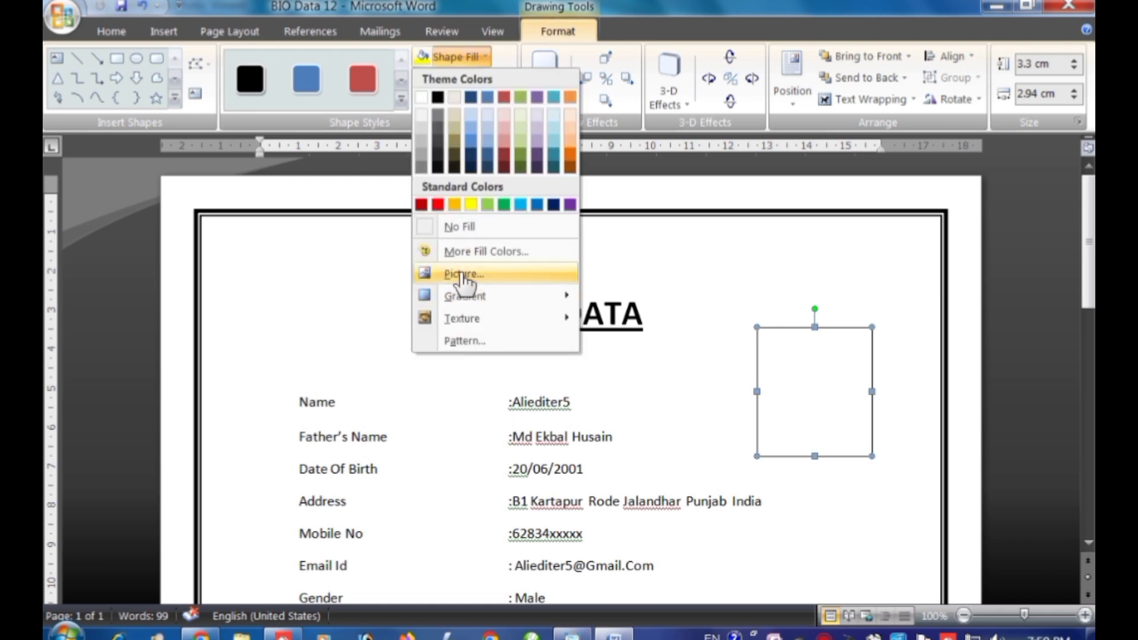
click(464, 274)
click(137, 424)
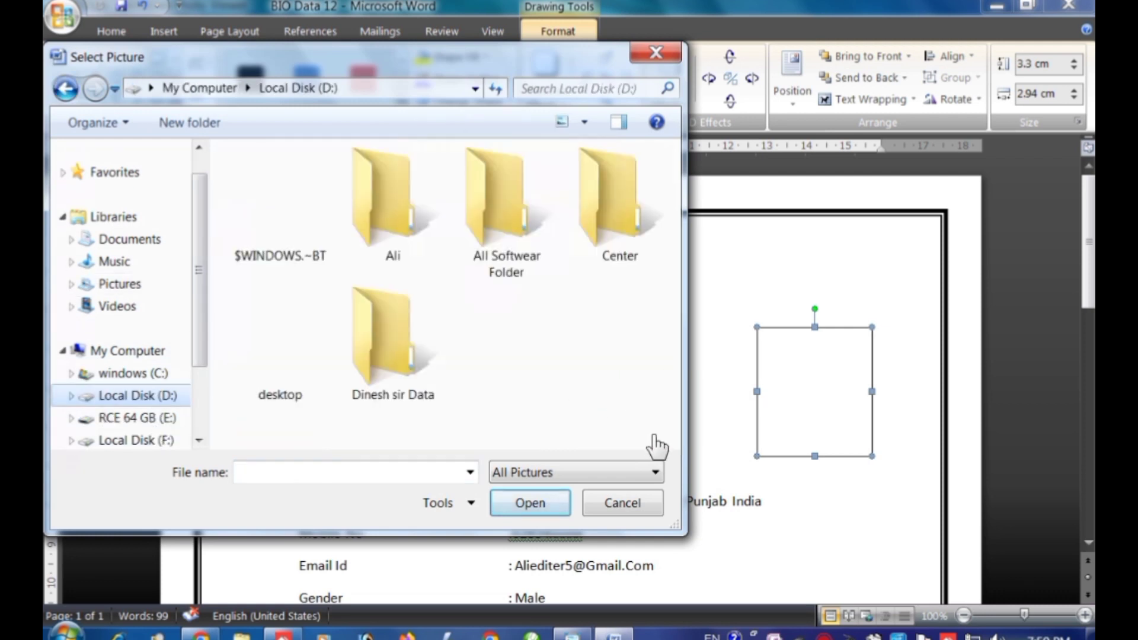
click(671, 439)
click(671, 439)
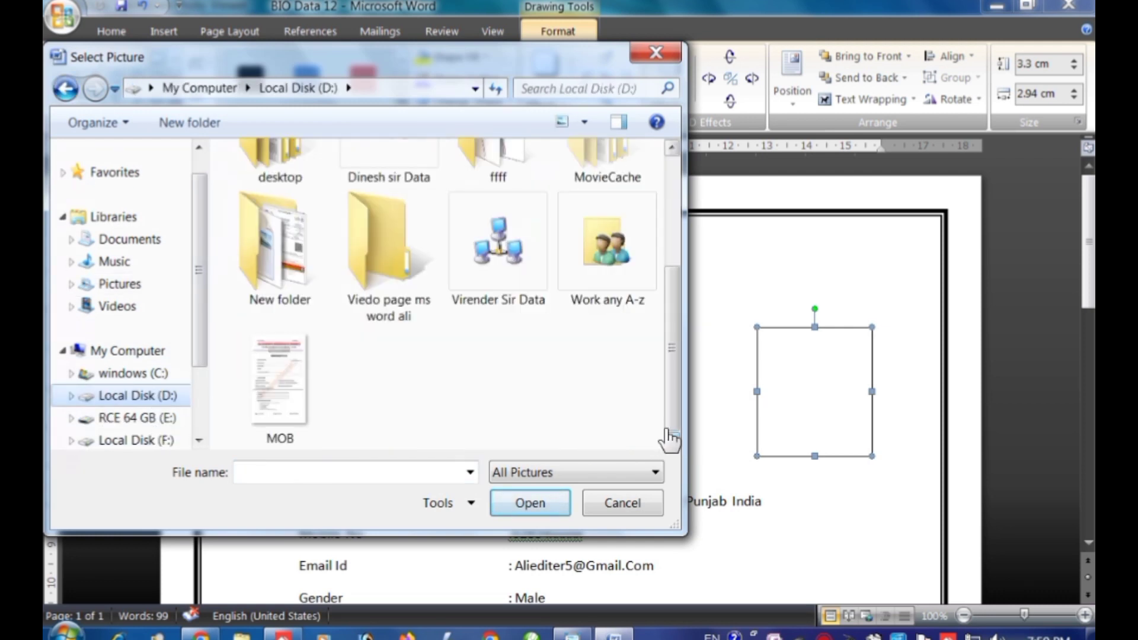
drag(676, 348, 676, 296)
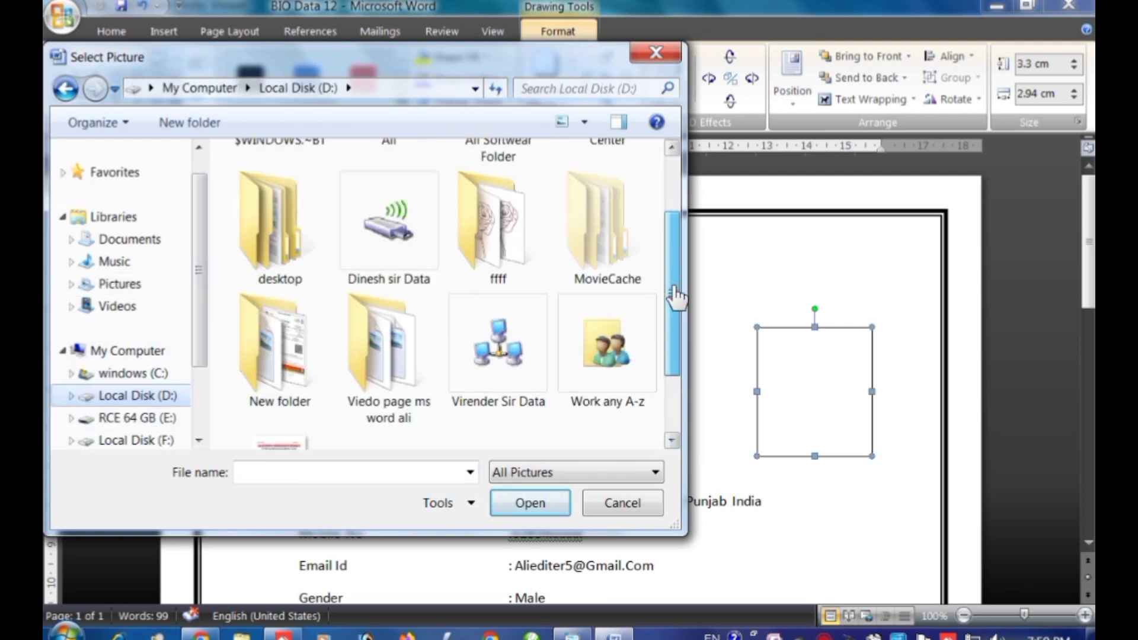
double_click(401, 373)
double_click(325, 300)
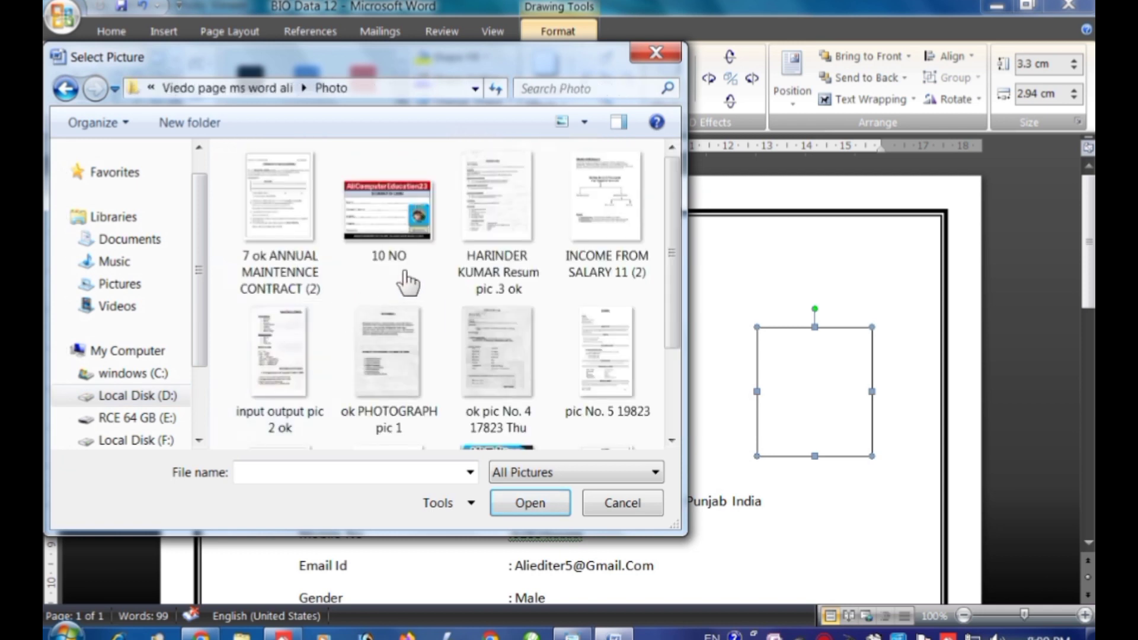
click(671, 439)
click(497, 356)
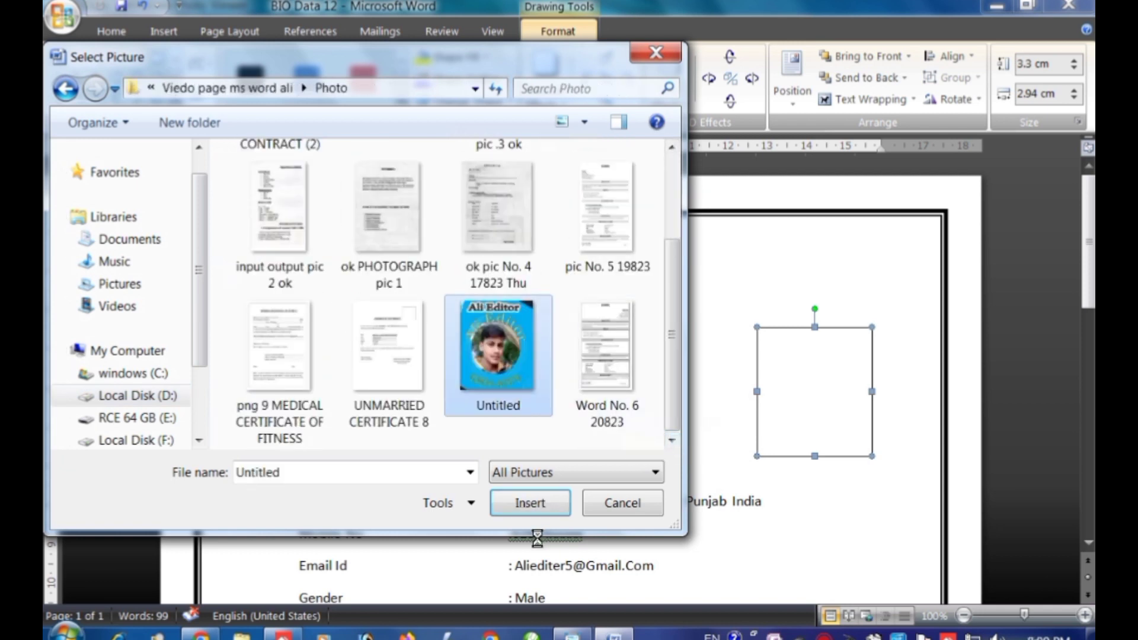
click(529, 503)
Step: Drag the photo box's bottom edge down slightly to make it taller
click(846, 509)
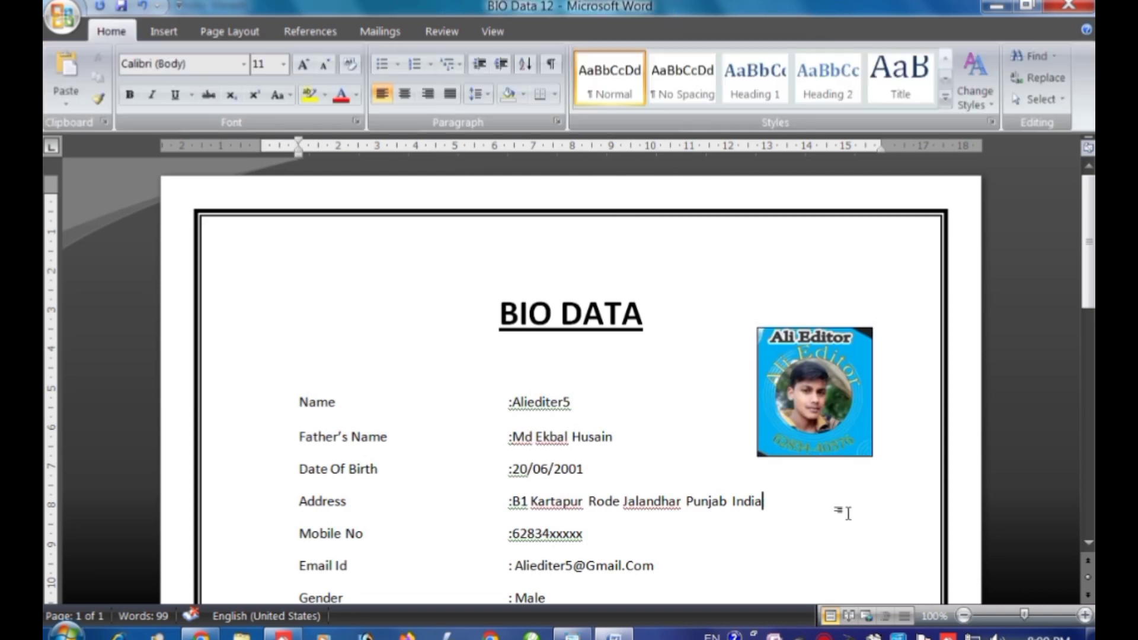
scroll(825, 379, down, 1)
click(825, 378)
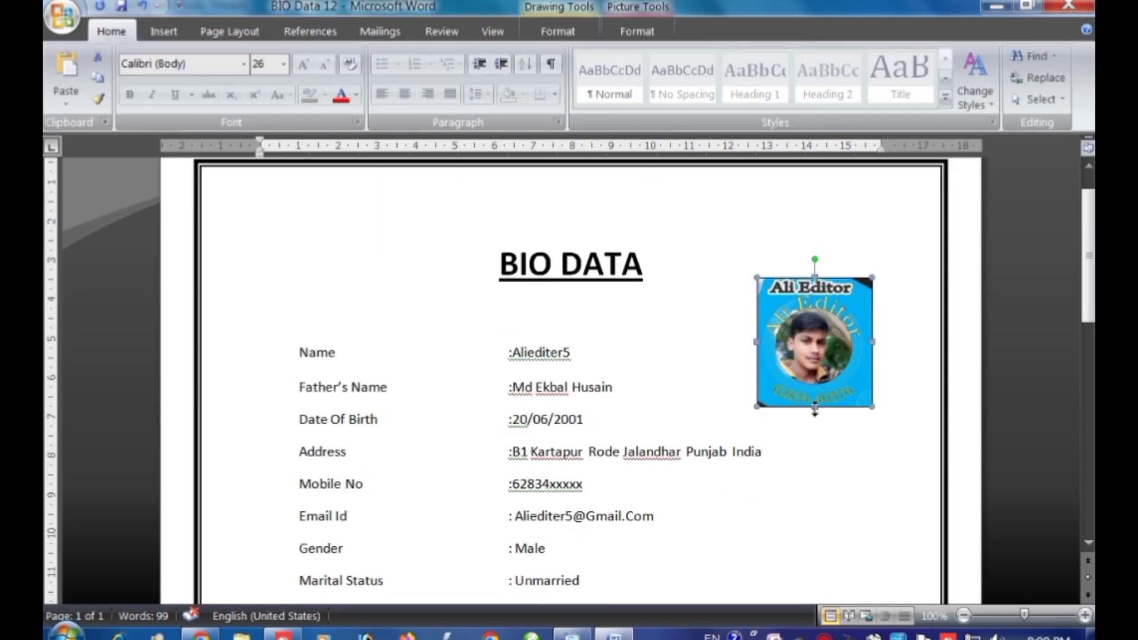
drag(813, 406, 814, 417)
click(829, 452)
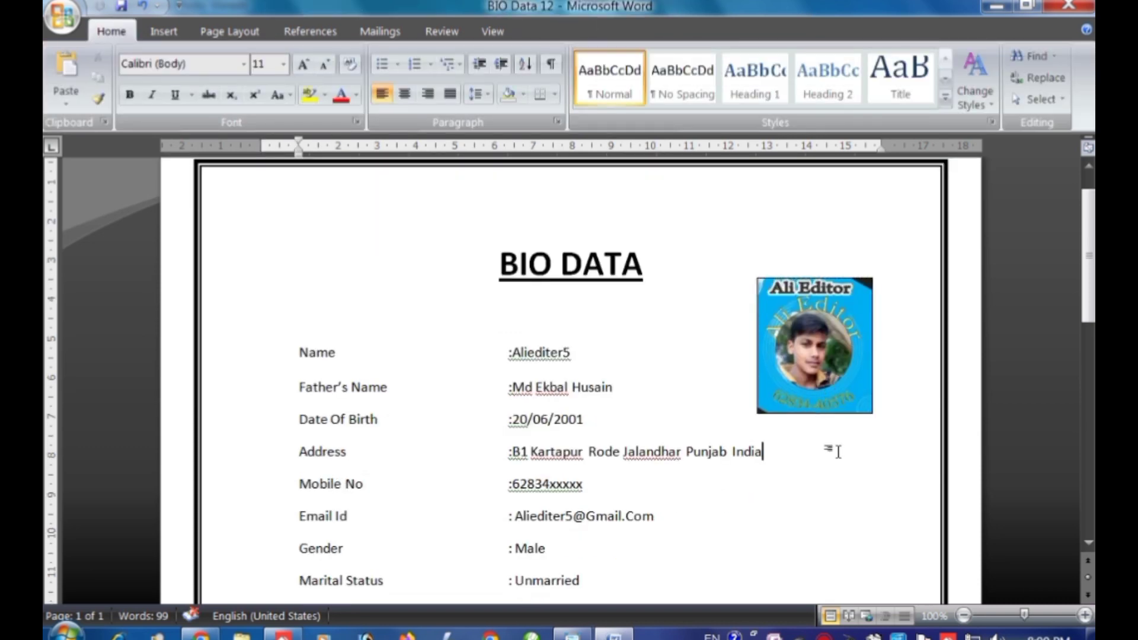
scroll(680, 422, down, 5)
ctrl+scroll(680, 422, down, 2)
key(alt+n)
scroll(683, 345, up, 5)
ctrl+scroll(686, 351, up, 2)
scroll(780, 368, down, 10)
scroll(796, 326, down, 4)
scroll(795, 309, up, 10)
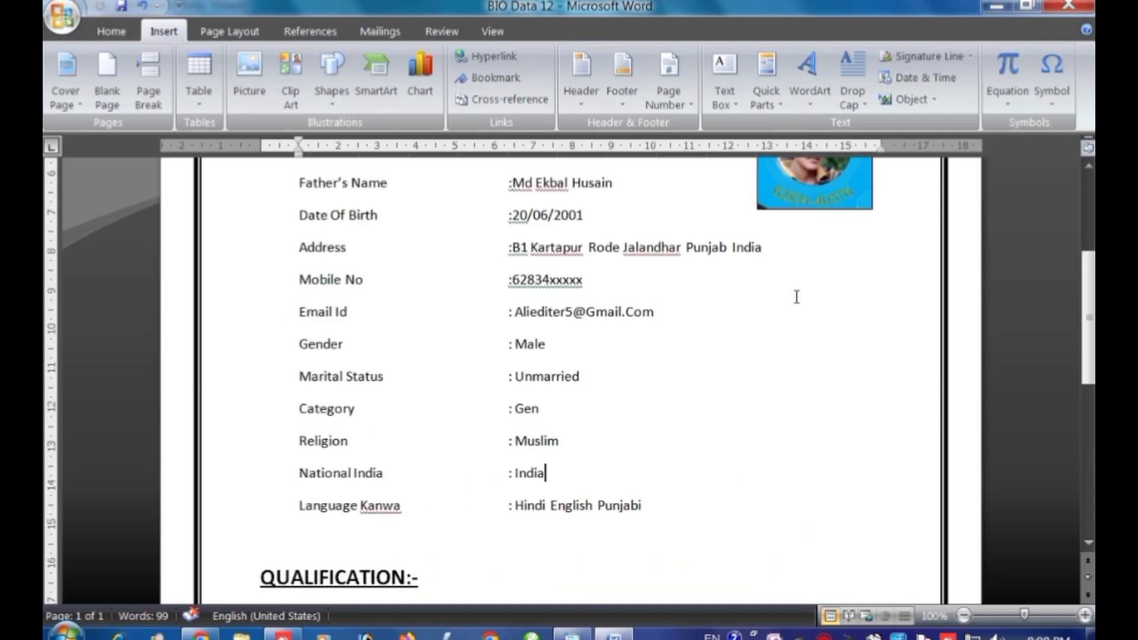
scroll(795, 297, up, 3)
scroll(682, 361, down, 4)
scroll(678, 369, down, 10)
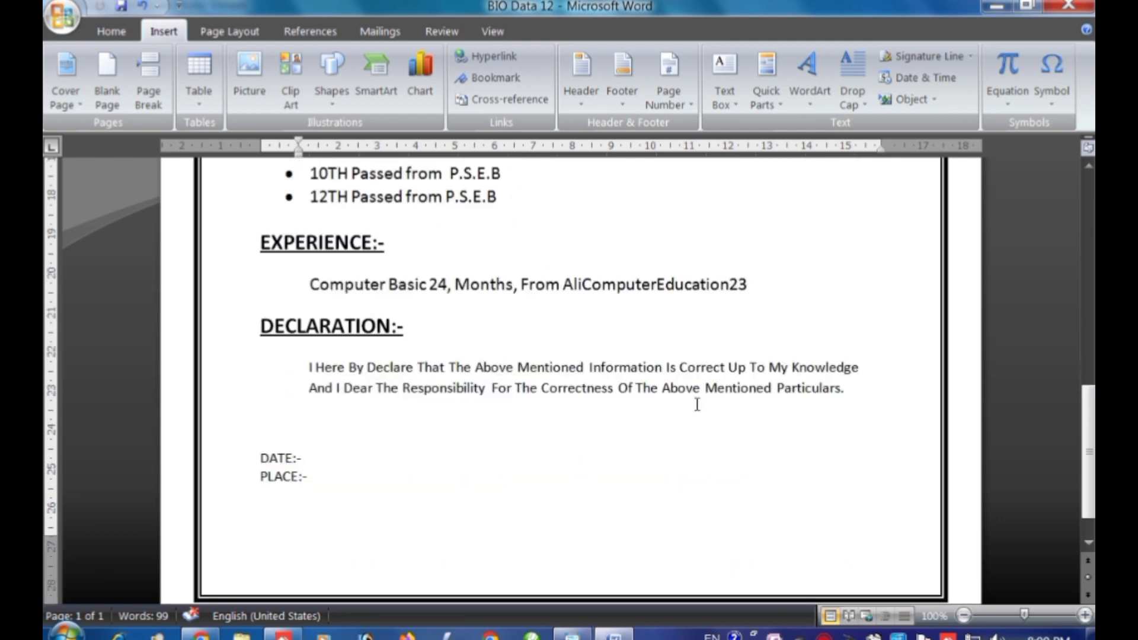
scroll(699, 401, down, 2)
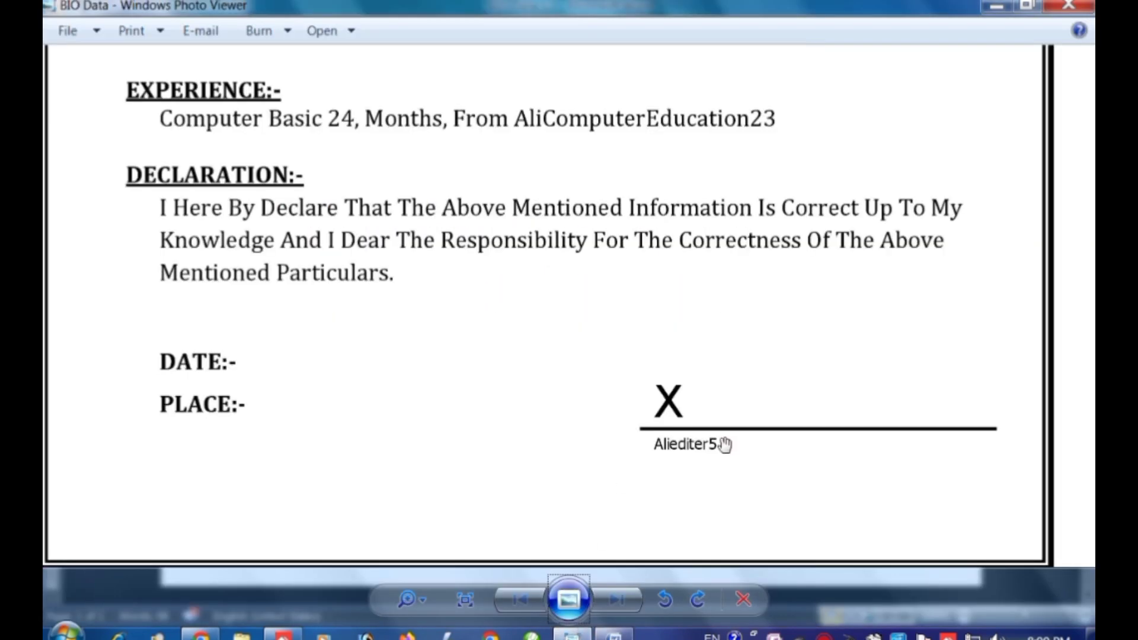
scroll(648, 405, down, 2)
drag(598, 71, 602, 237)
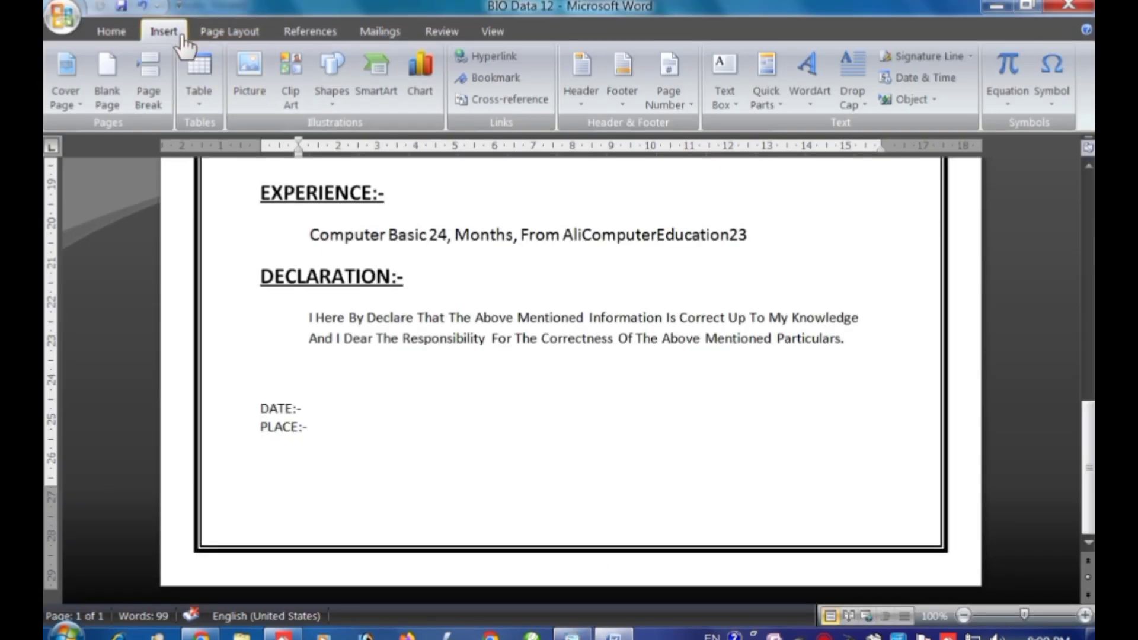
Step: Insert a Microsoft Office Signature Line with the suggested signer's name entered
click(928, 57)
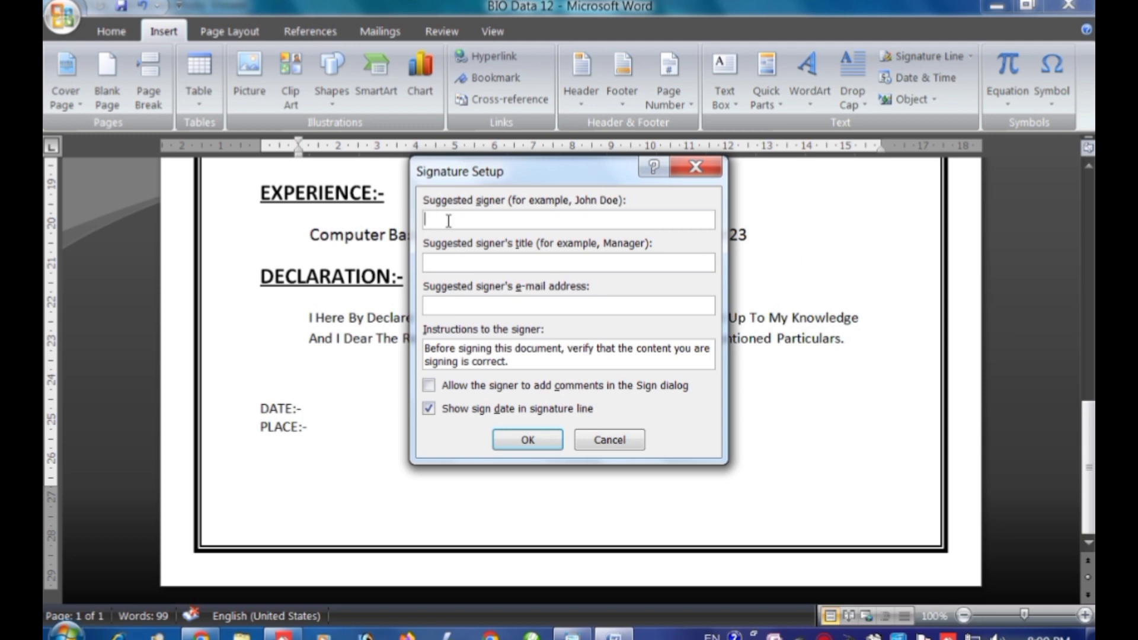
text(Aliediter)
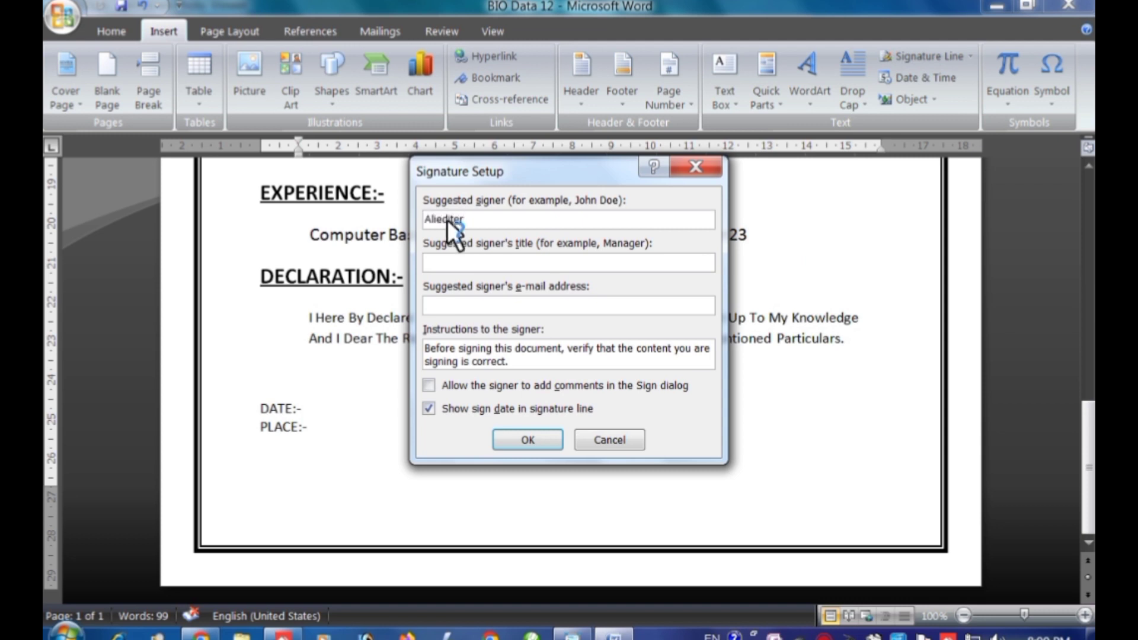
click(527, 440)
scroll(681, 395, down, 5)
scroll(684, 396, down, 4)
scroll(651, 406, down, 5)
scroll(616, 411, up, 5)
scroll(617, 411, up, 5)
scroll(618, 414, down, 5)
scroll(618, 414, down, 3)
scroll(618, 414, down, 5)
scroll(618, 414, up, 5)
scroll(618, 414, up, 5)
scroll(618, 414, up, 5)
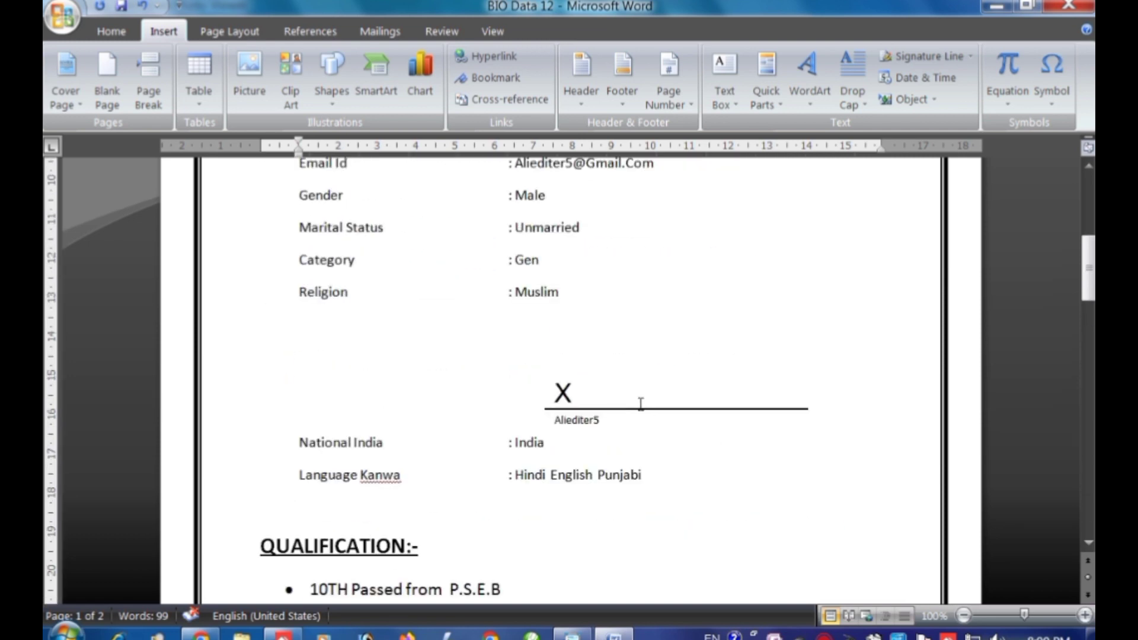
Step: Set the signature line's text wrapping to In Front of Text
click(640, 406)
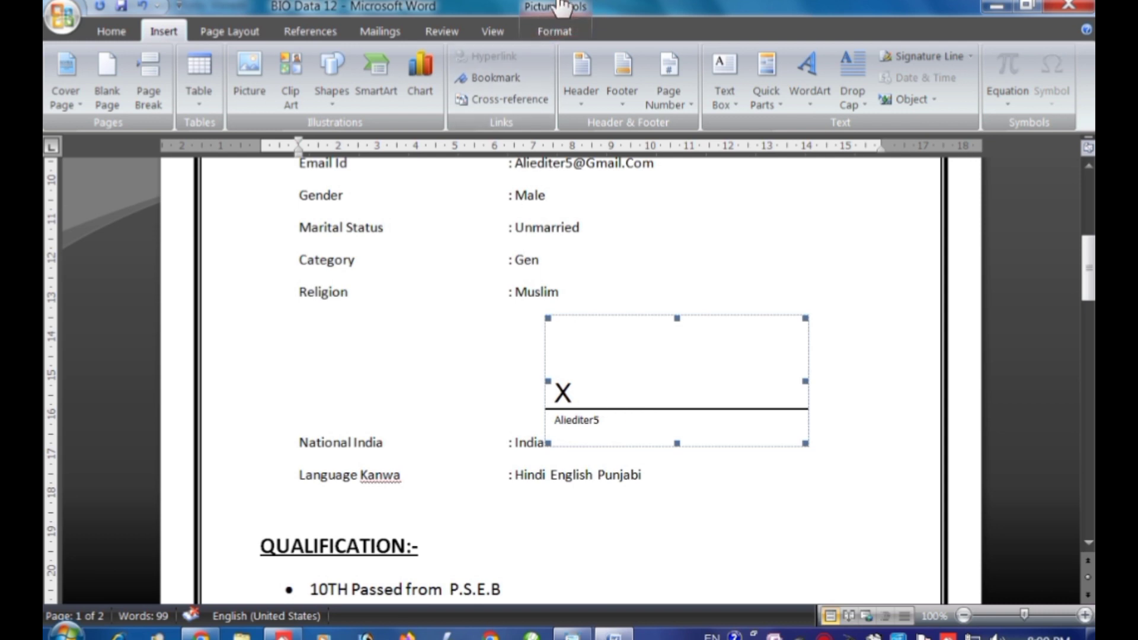
click(556, 33)
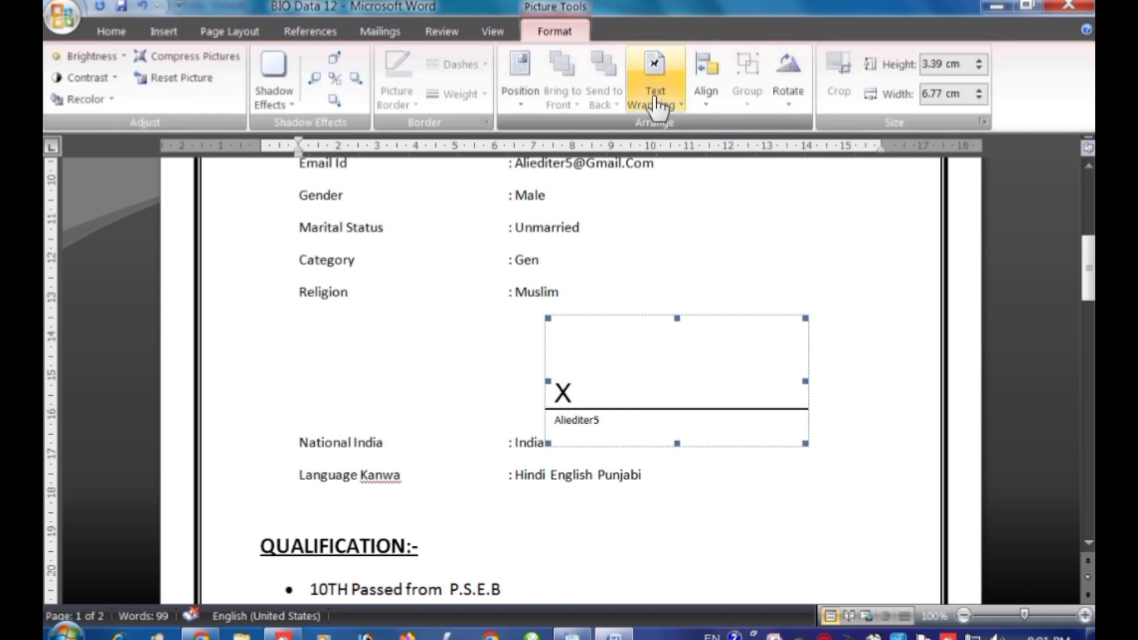
click(671, 106)
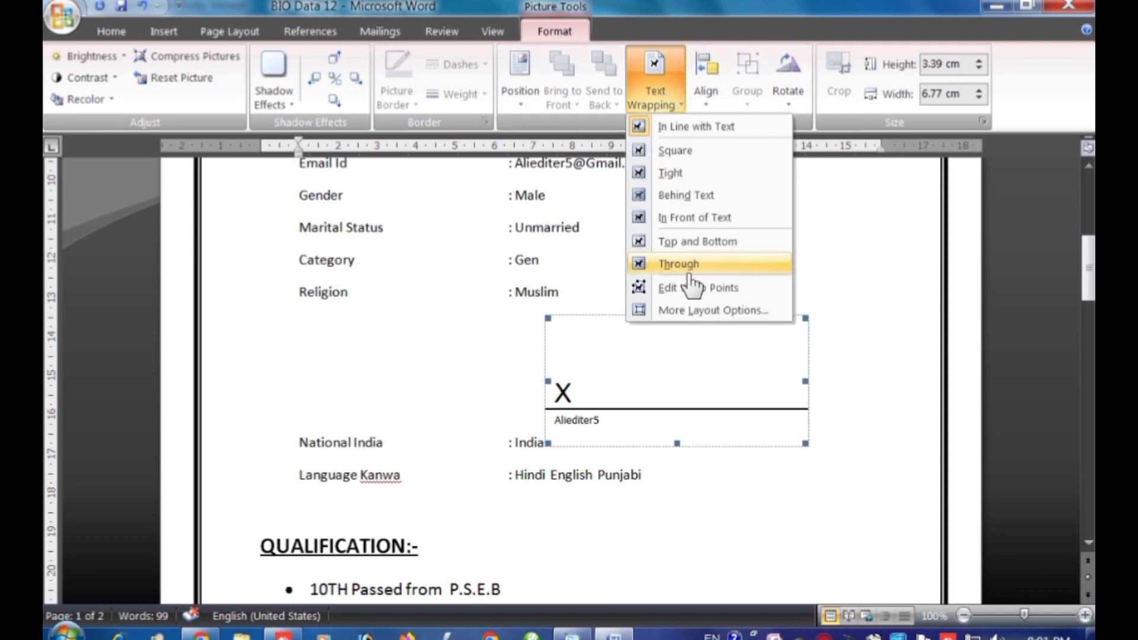
click(682, 261)
click(665, 113)
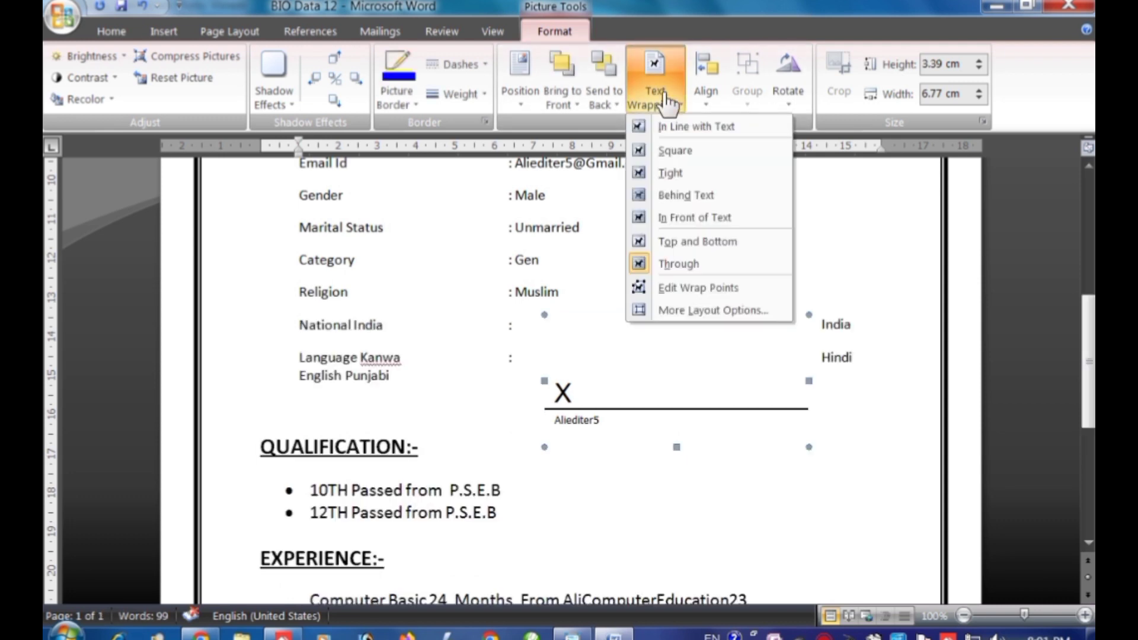
click(704, 218)
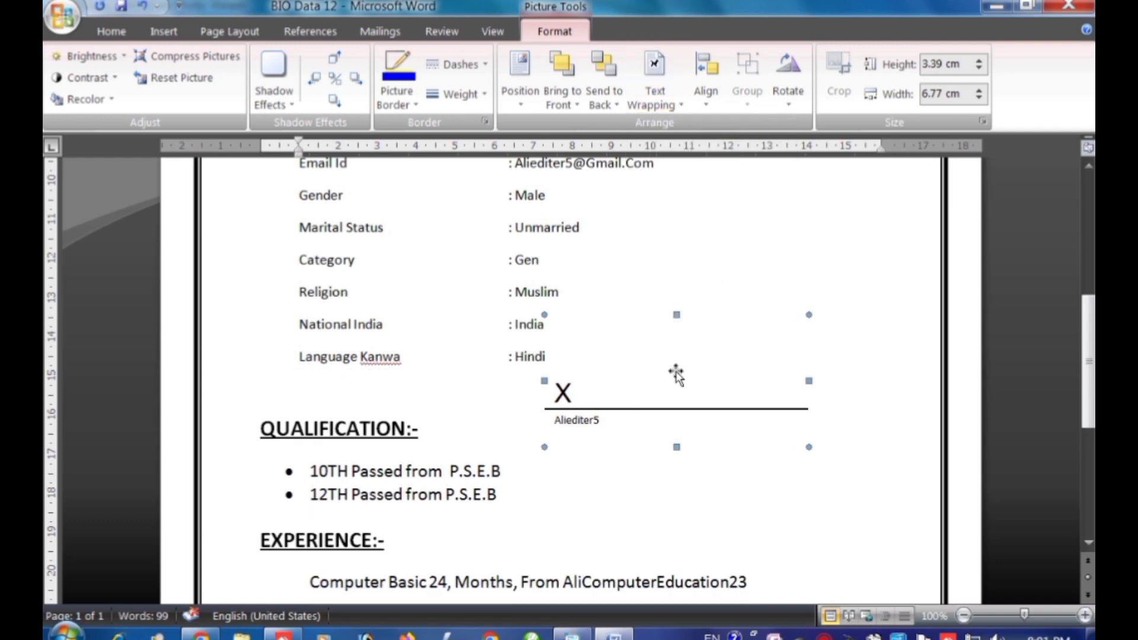
Step: Move the signature line beside DATE/PLACE below the Declaration, then minimise Word
drag(674, 373, 702, 497)
scroll(628, 384, down, 3)
scroll(674, 414, down, 2)
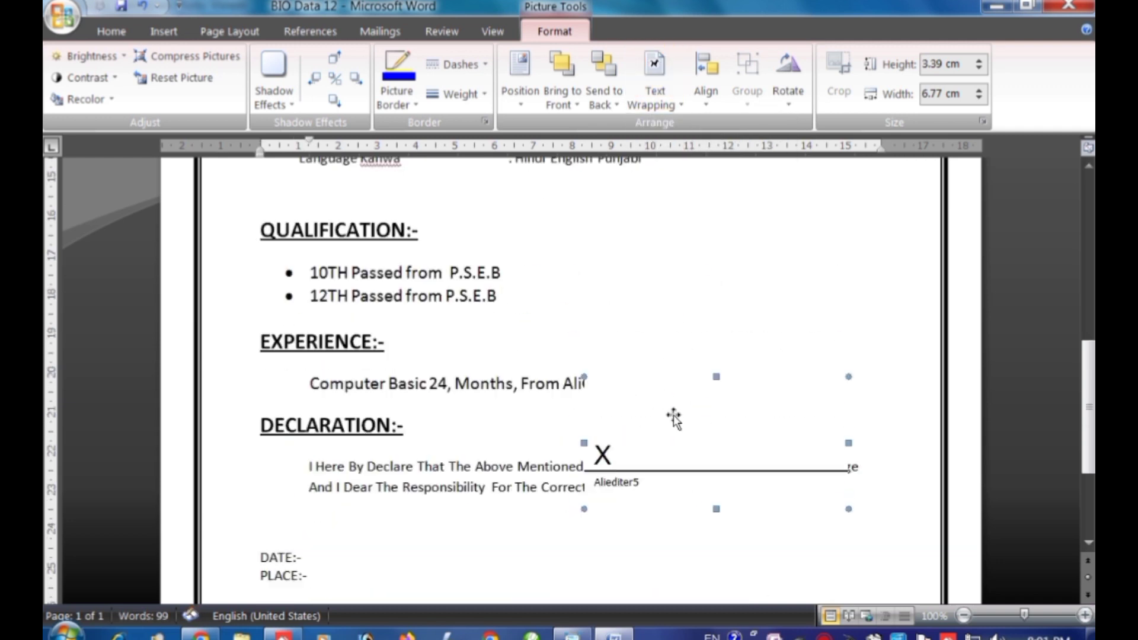
scroll(694, 384, down, 3)
mouse_move(694, 384)
mouse_down()
mouse_move(717, 495)
mouse_move(752, 471)
mouse_move(741, 463)
mouse_up()
scroll(717, 495, down, 1)
click(506, 471)
ctrl+scroll(508, 445, down, 2)
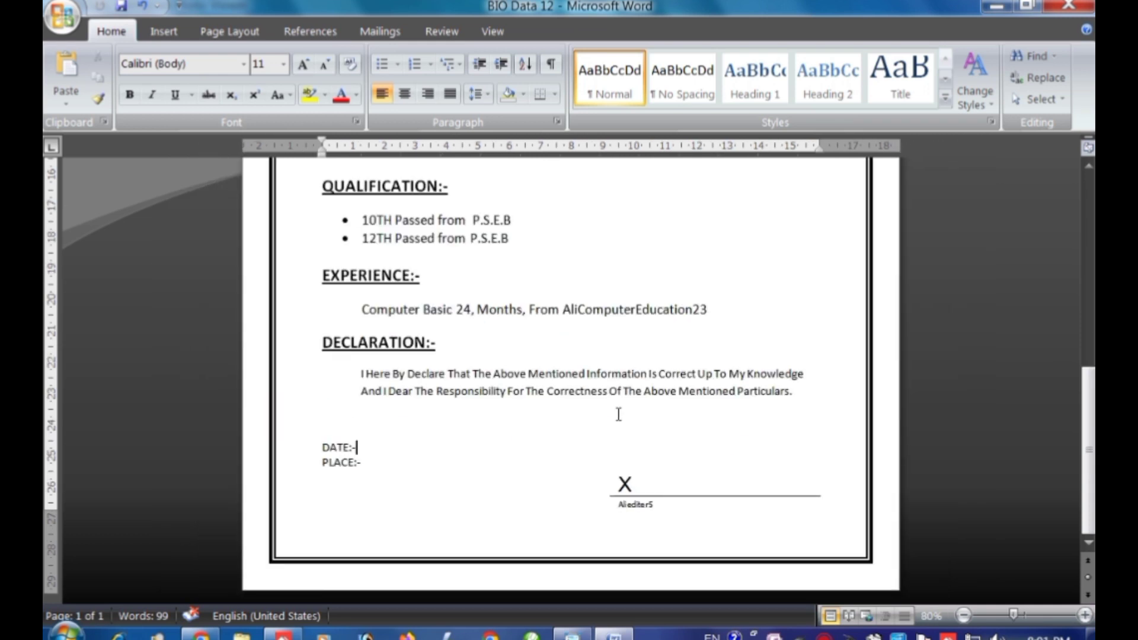
scroll(629, 391, up, 4)
scroll(629, 391, up, 4)
scroll(629, 391, up, 1)
scroll(634, 397, down, 7)
scroll(638, 401, down, 2)
scroll(645, 393, up, 2)
scroll(644, 394, up, 5)
scroll(643, 393, up, 3)
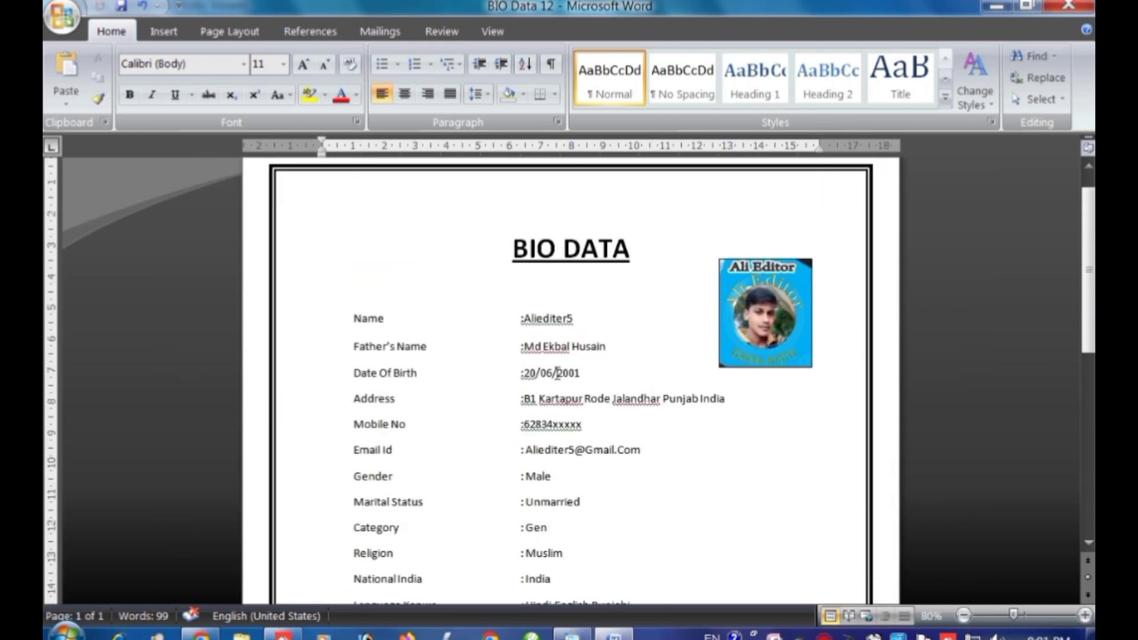
click(986, 10)
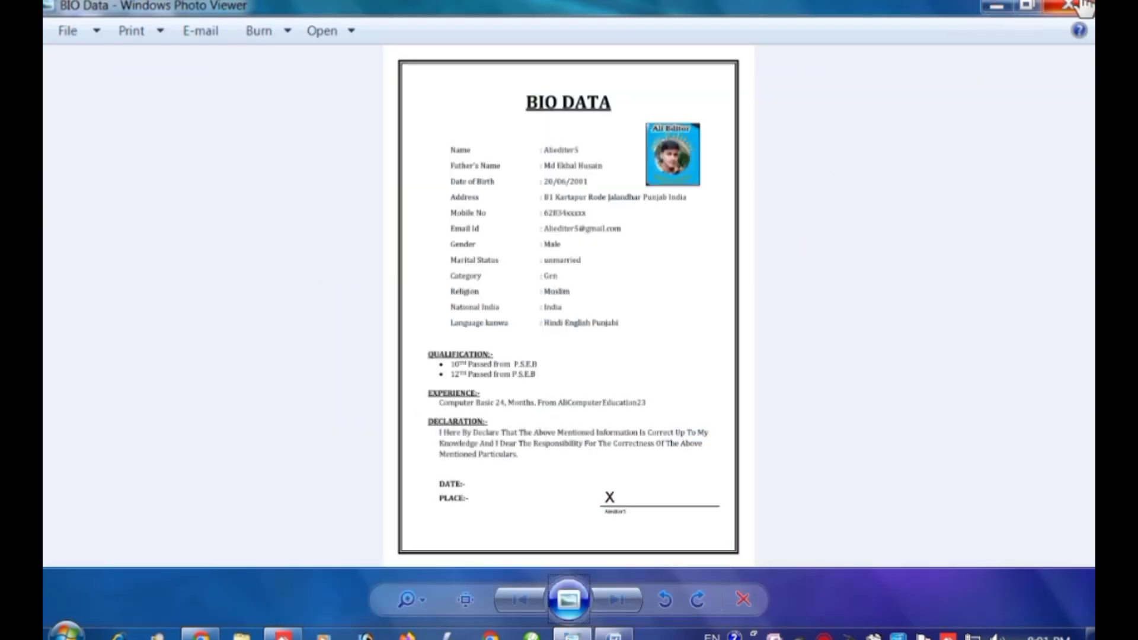
Step: Close the BIO DATA image in Photo Viewer and refresh the desktop
click(1085, 7)
right_click(534, 122)
click(578, 176)
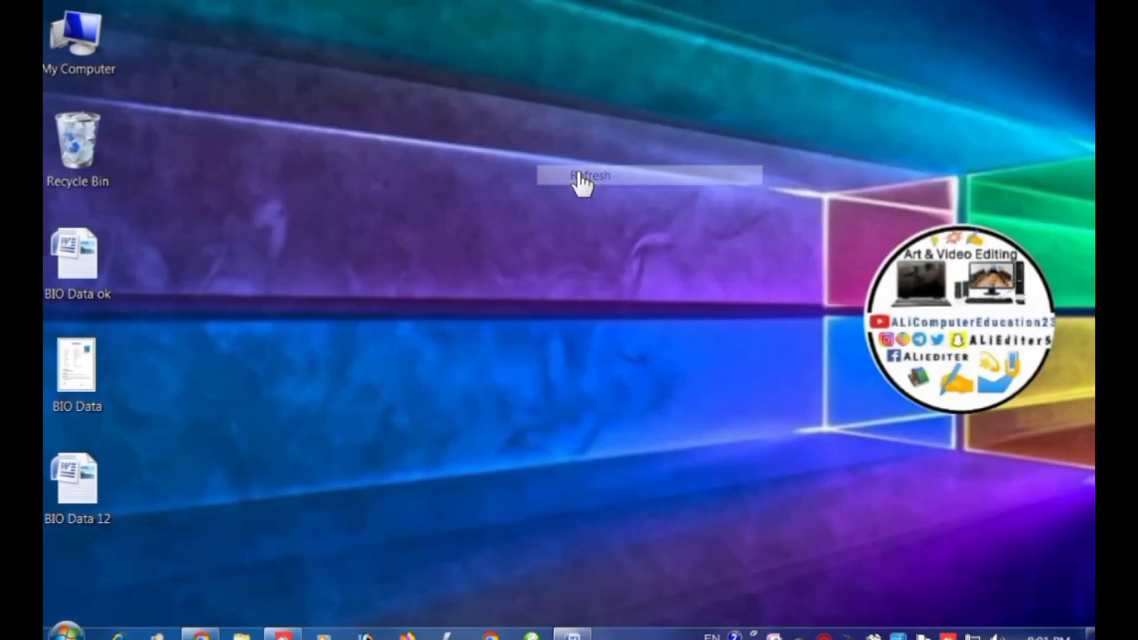